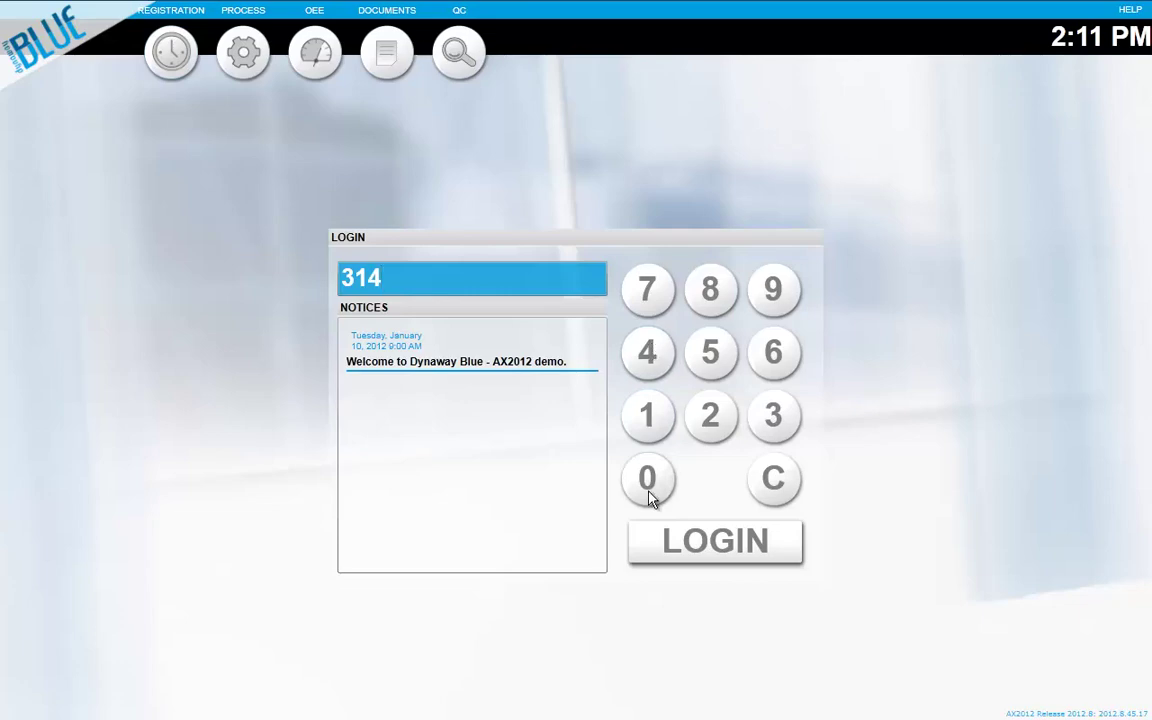
Log in with the worker's login code and open the job queue
{"action": "left_click", "coordinate": [649, 480]}
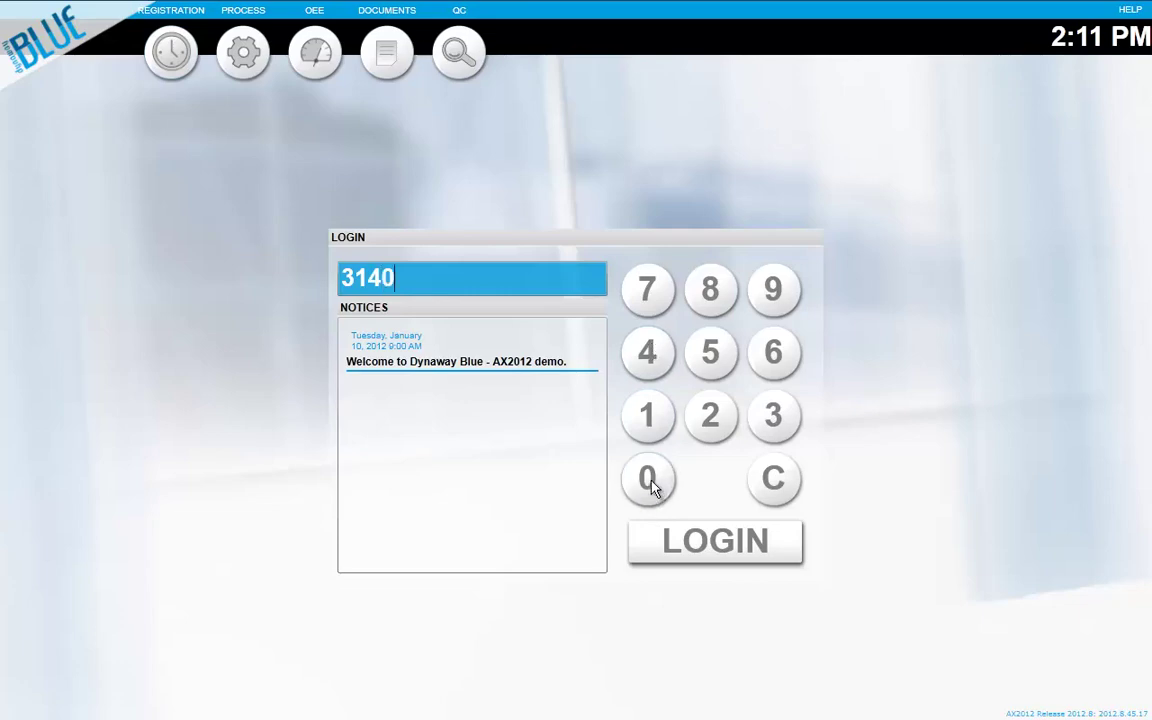
{"action": "left_click", "coordinate": [710, 544]}
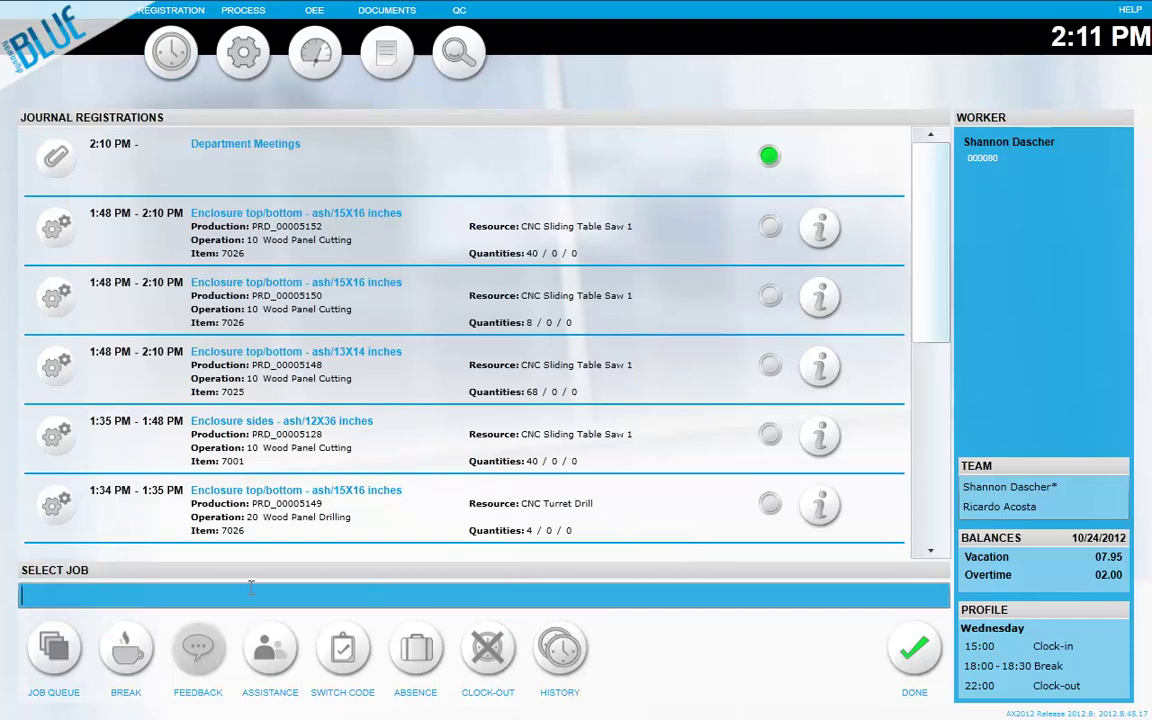
{"action": "left_click", "coordinate": [55, 655]}
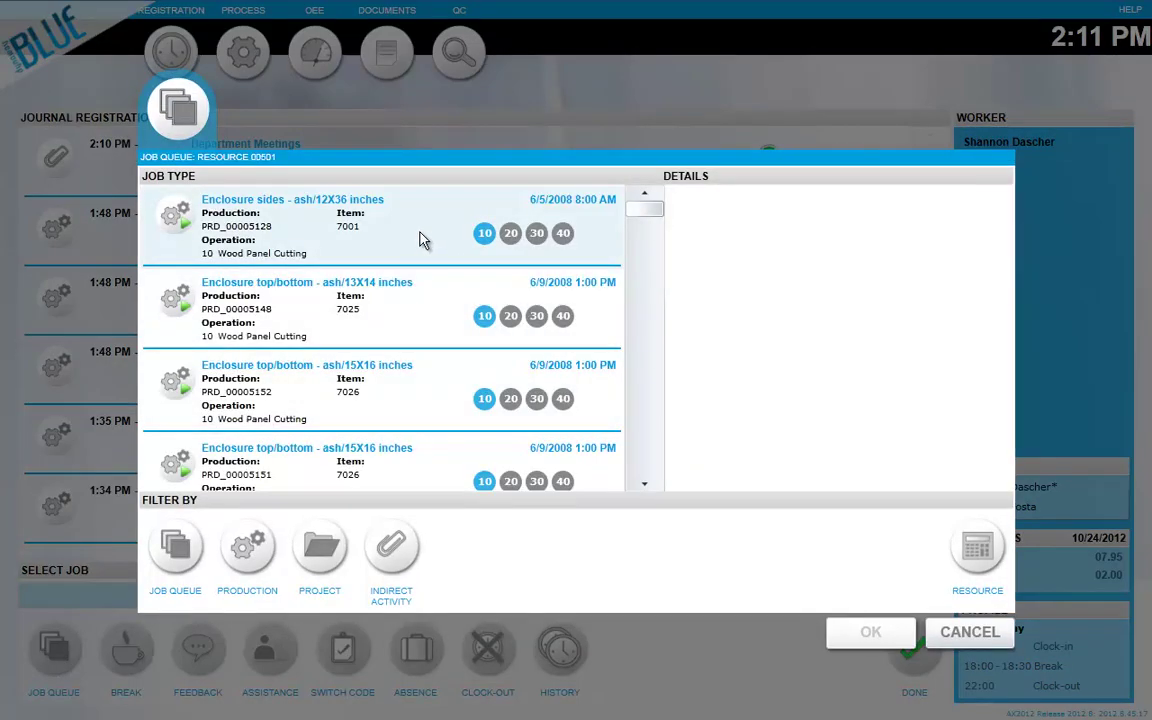
Review the queued Enclosure sides - ash/12X36 and Enclosure top/bottom - ash/13X14 jobs, including the documents attached to the 13X14 job
{"action": "left_click", "coordinate": [420, 238]}
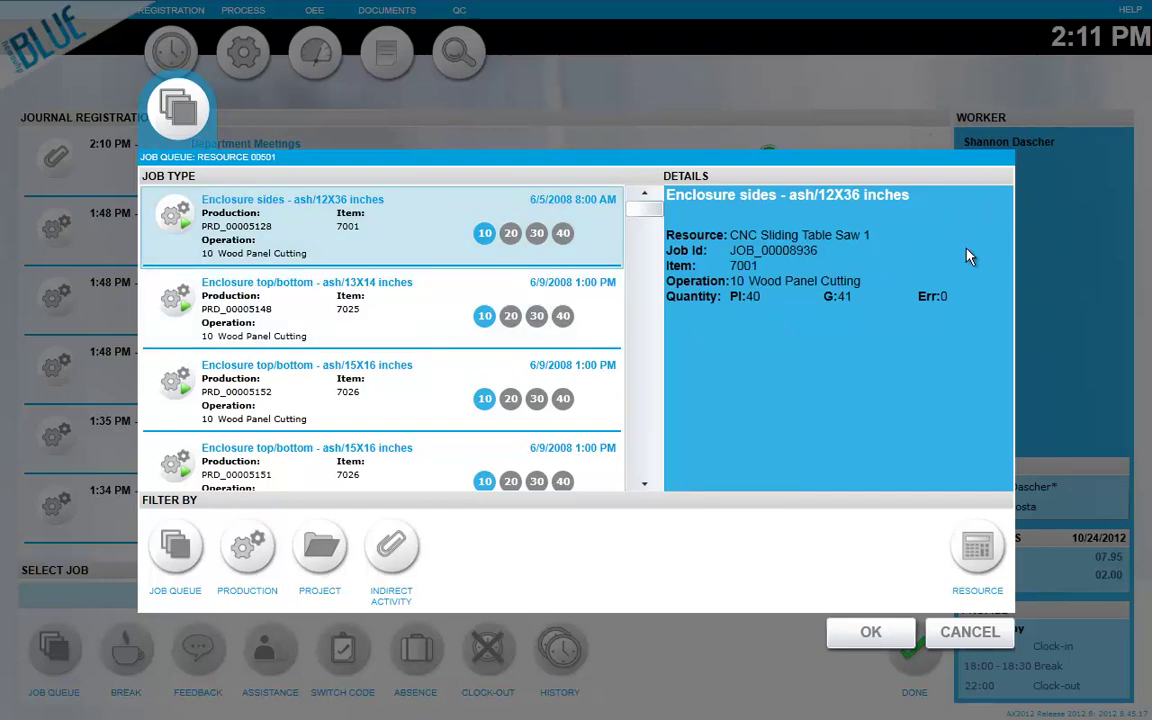
{"action": "left_click", "coordinate": [405, 318]}
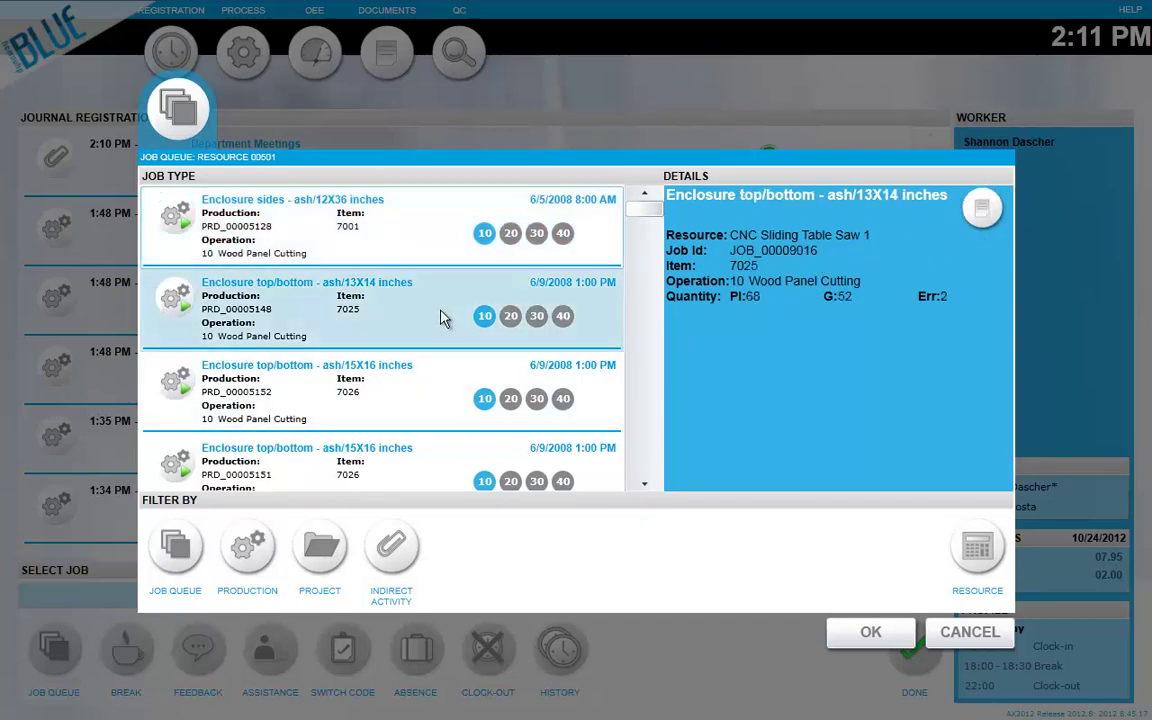
{"action": "left_click", "coordinate": [985, 214]}
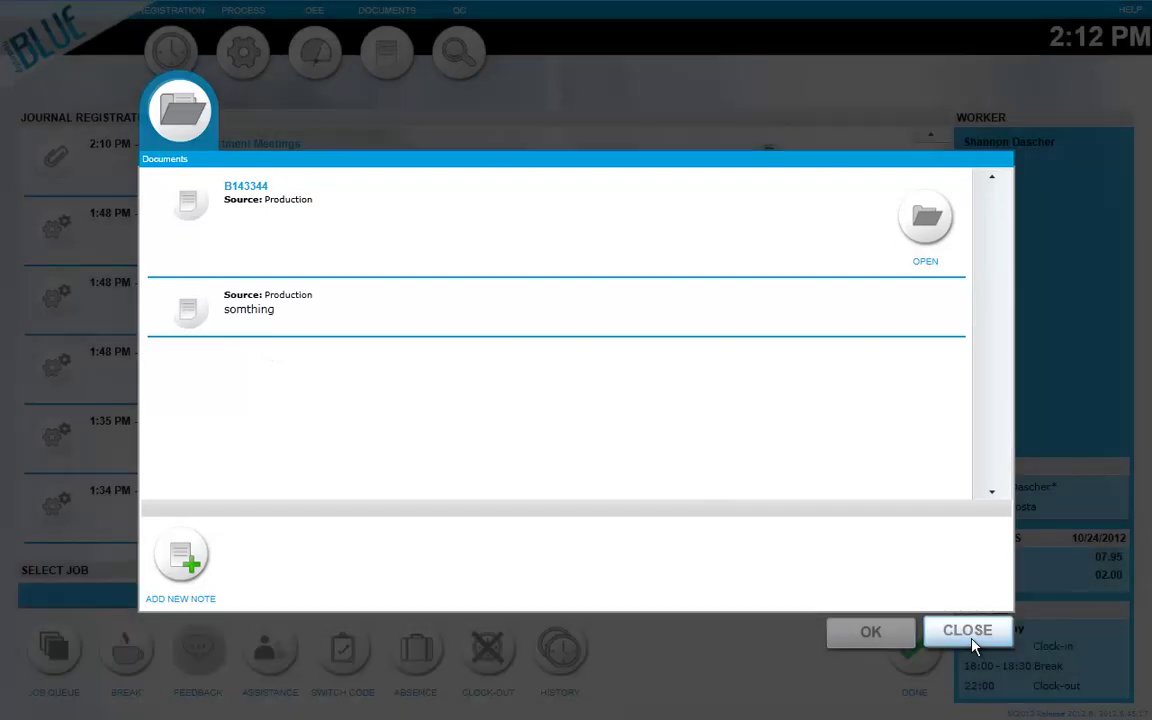
{"action": "left_click", "coordinate": [975, 643]}
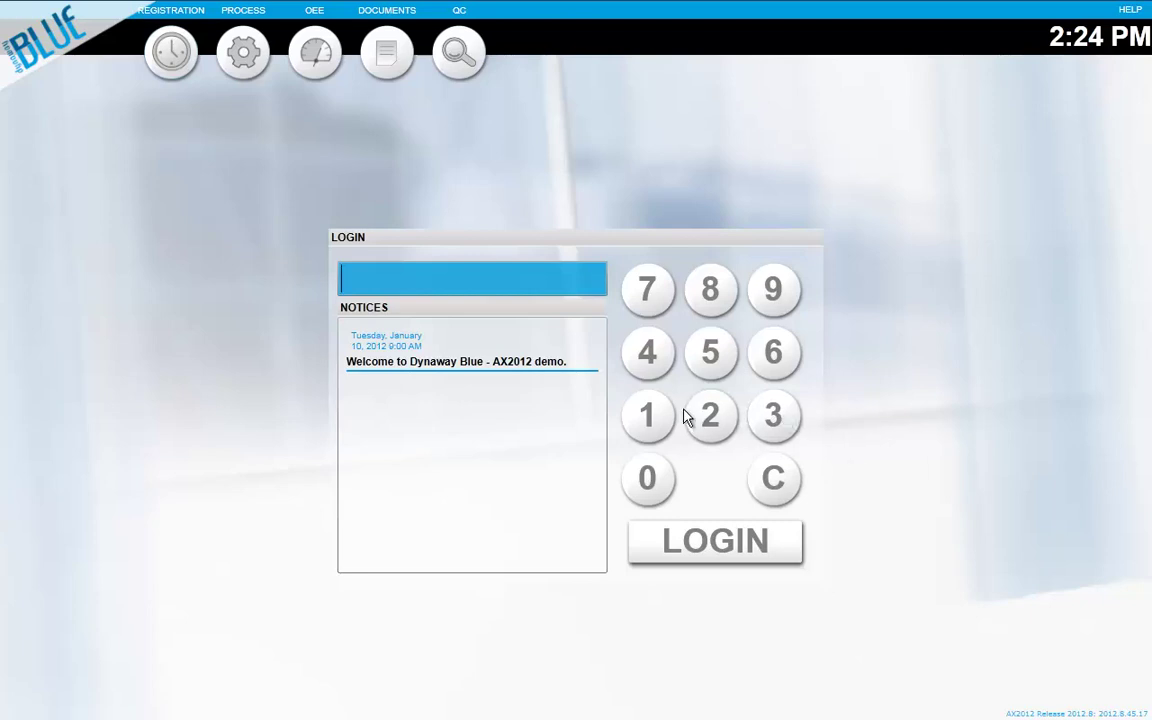
Enter the worker's login code and log in to the registration terminal
{"action": "left_click", "coordinate": [766, 422]}
{"action": "left_click", "coordinate": [660, 413]}
{"action": "left_click", "coordinate": [649, 352]}
{"action": "left_click", "coordinate": [649, 478]}
{"action": "left_click", "coordinate": [712, 550]}
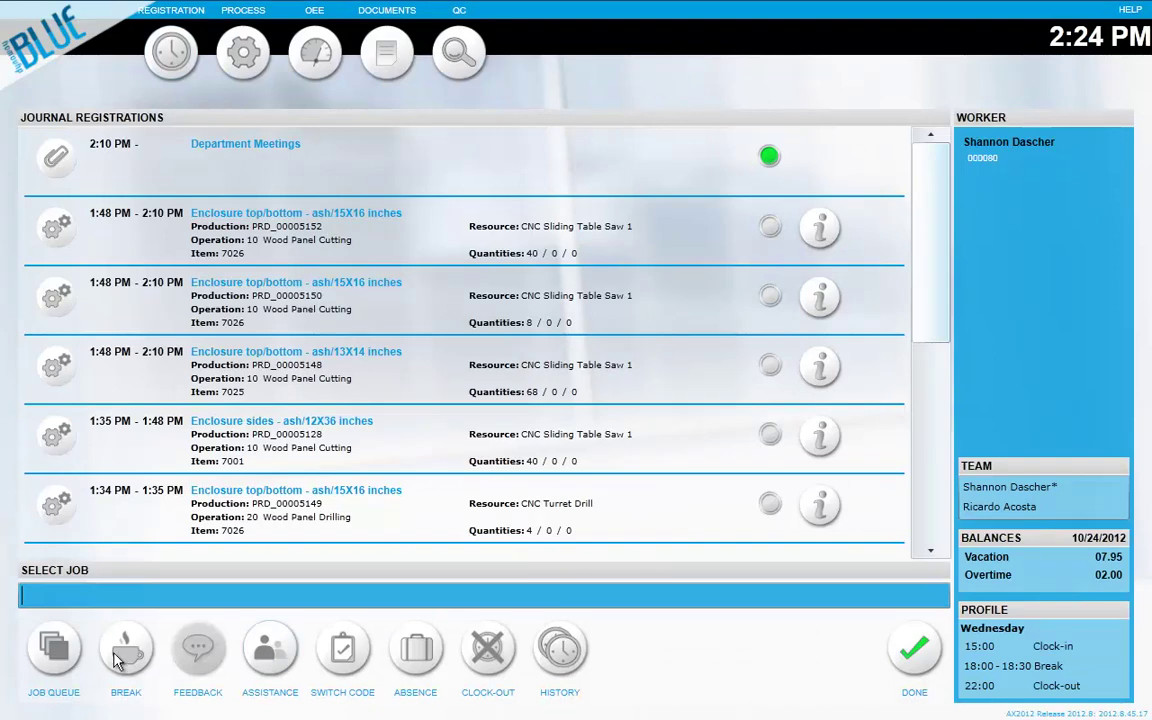
Select the Enclosure top/bottom - ash/15X16 inches drilling job in the job queue and open its Assembly instruction document
{"action": "left_click", "coordinate": [54, 648]}
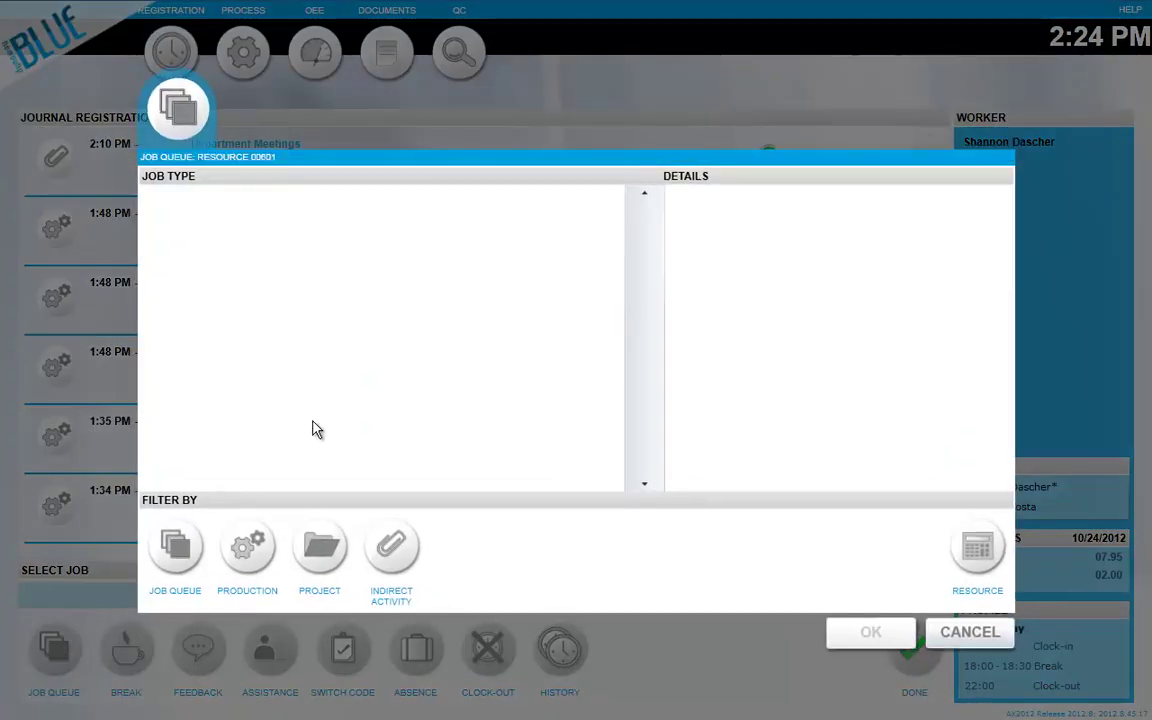
{"action": "left_click", "coordinate": [407, 233]}
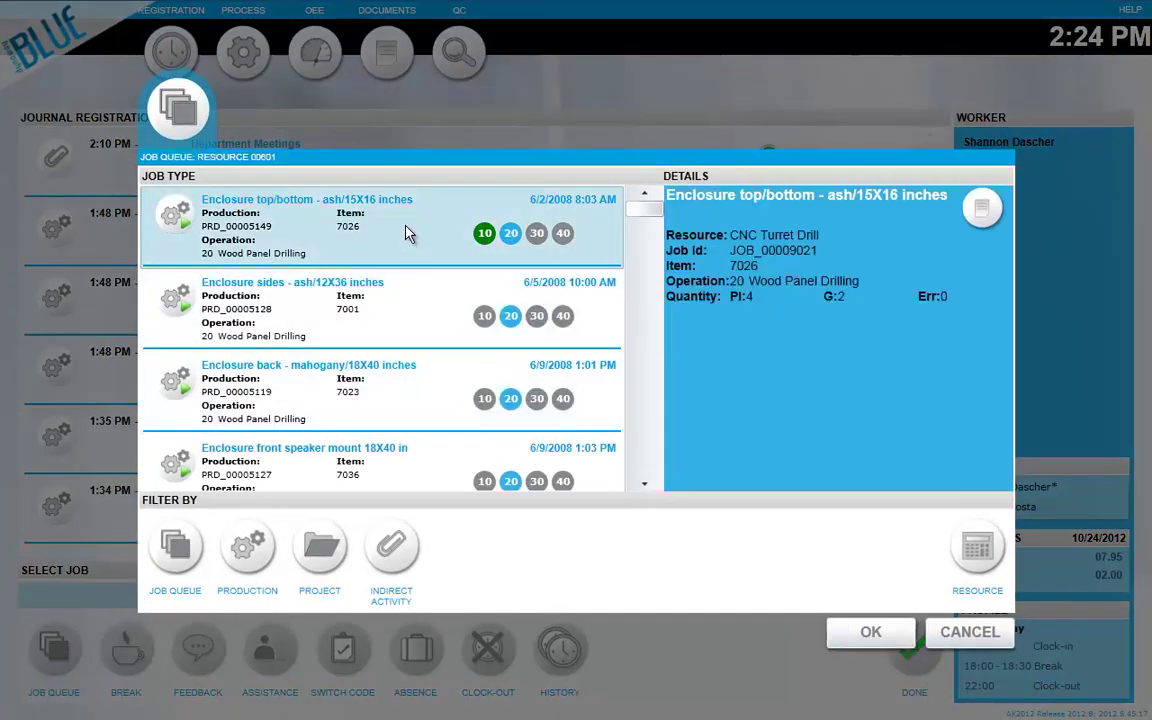
{"action": "left_click", "coordinate": [984, 212]}
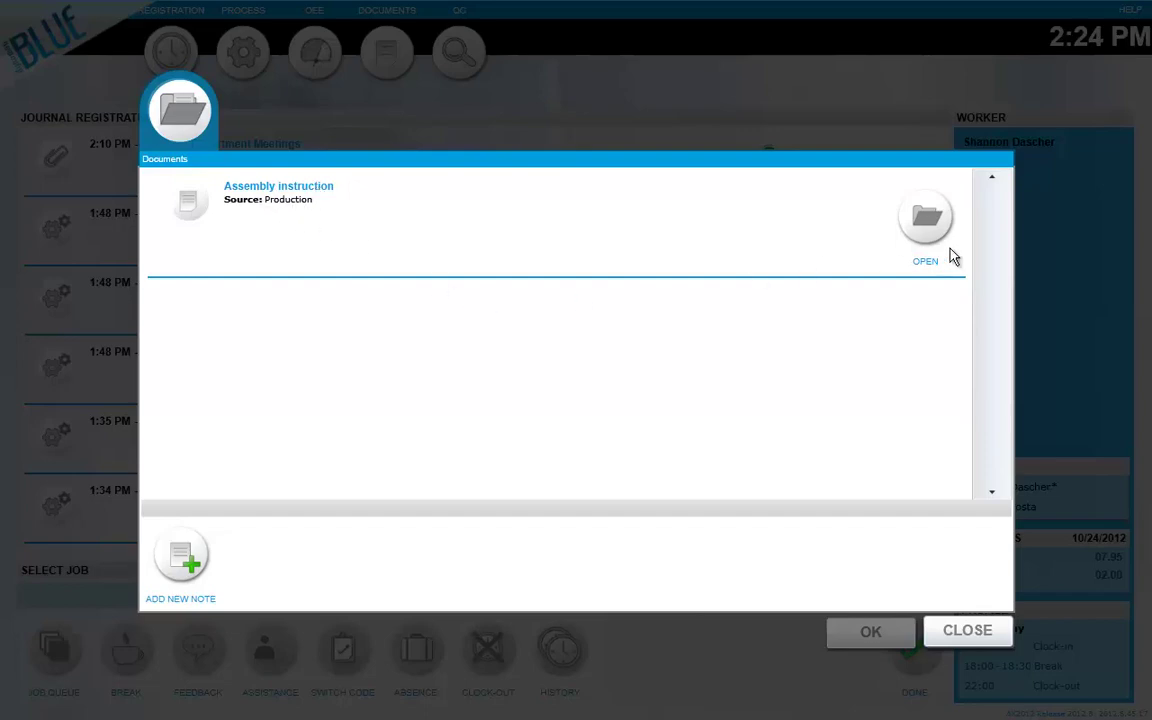
{"action": "left_click", "coordinate": [925, 222]}
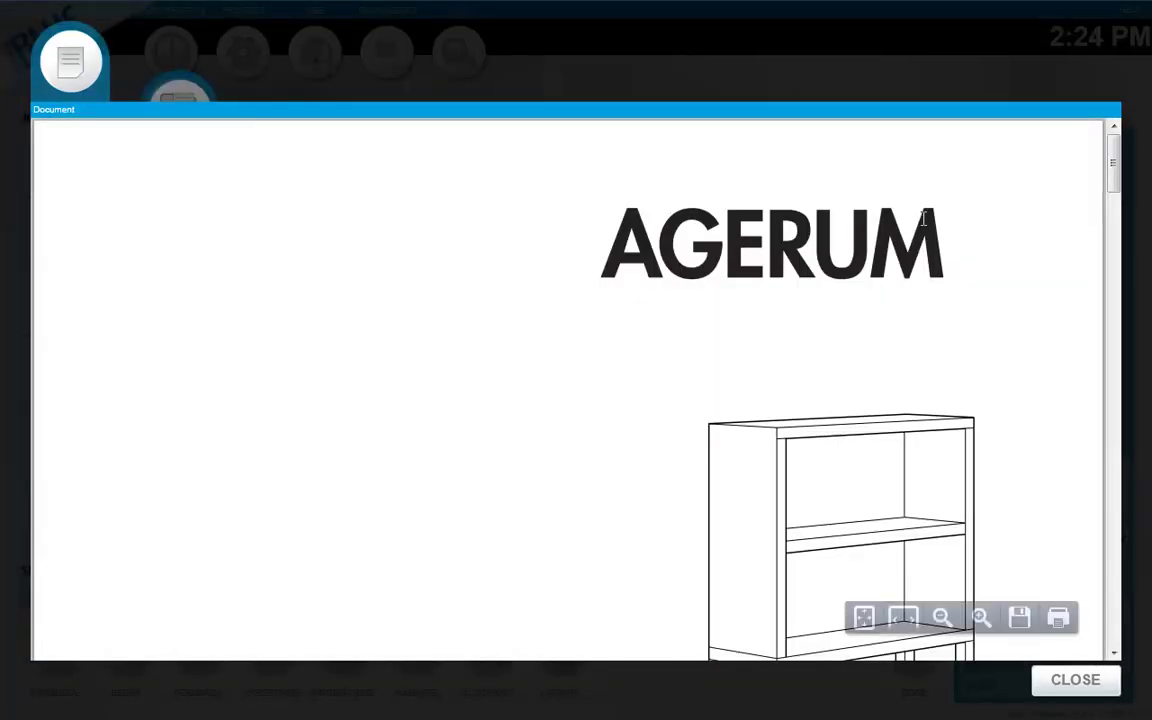
Read through the pages of the attached assembly instruction
{"action": "left_click", "coordinate": [1116, 655]}
{"action": "left_click", "coordinate": [1116, 655]}
{"action": "left_click", "coordinate": [1116, 655]}
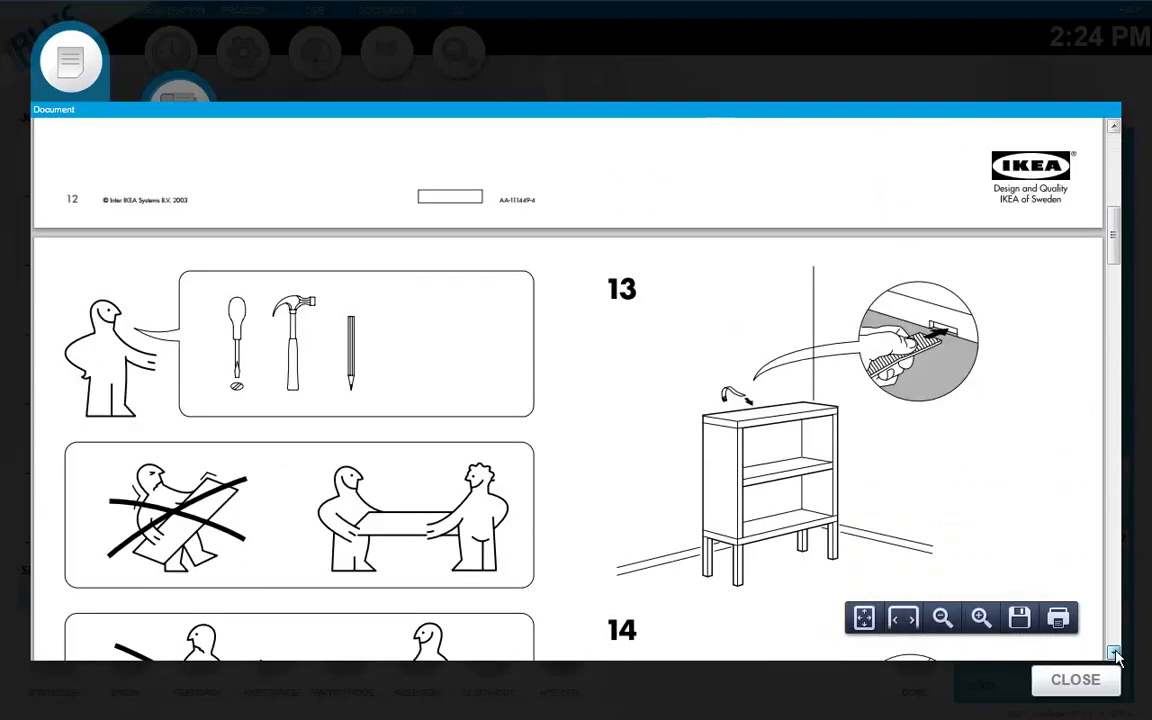
{"action": "left_click", "coordinate": [1116, 655]}
{"action": "left_click", "coordinate": [1116, 655]}
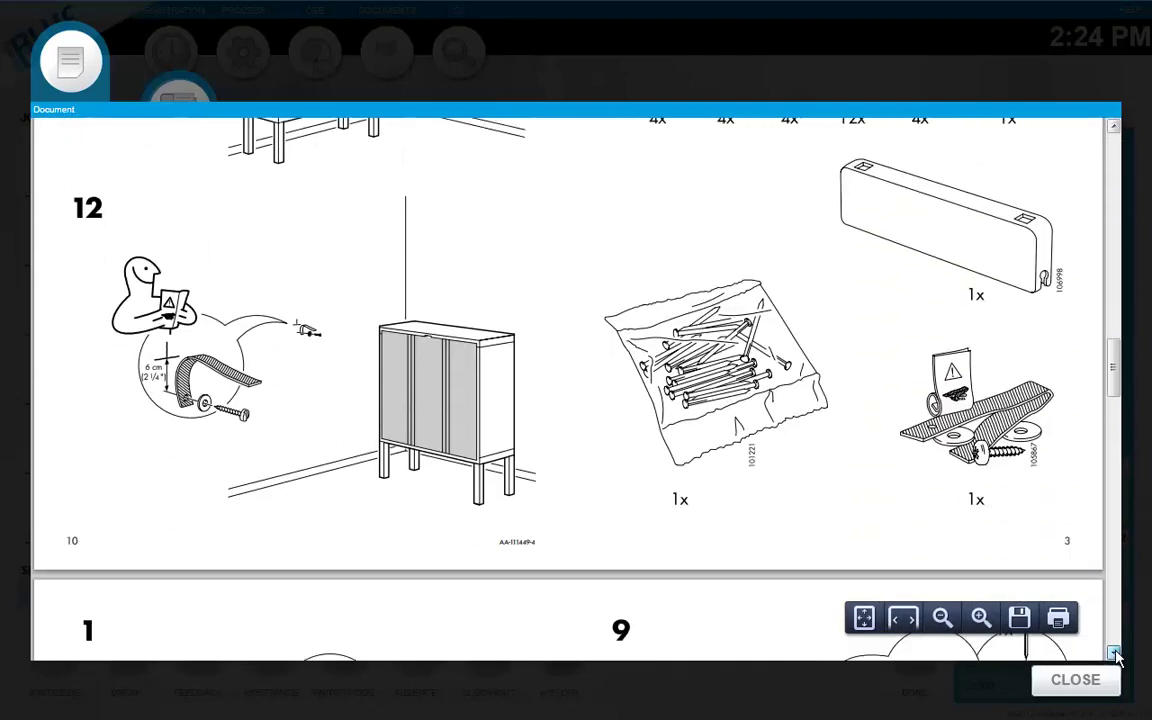
{"action": "left_click", "coordinate": [1116, 655]}
{"action": "left_click", "coordinate": [1116, 655]}
{"action": "left_click", "coordinate": [1116, 655]}
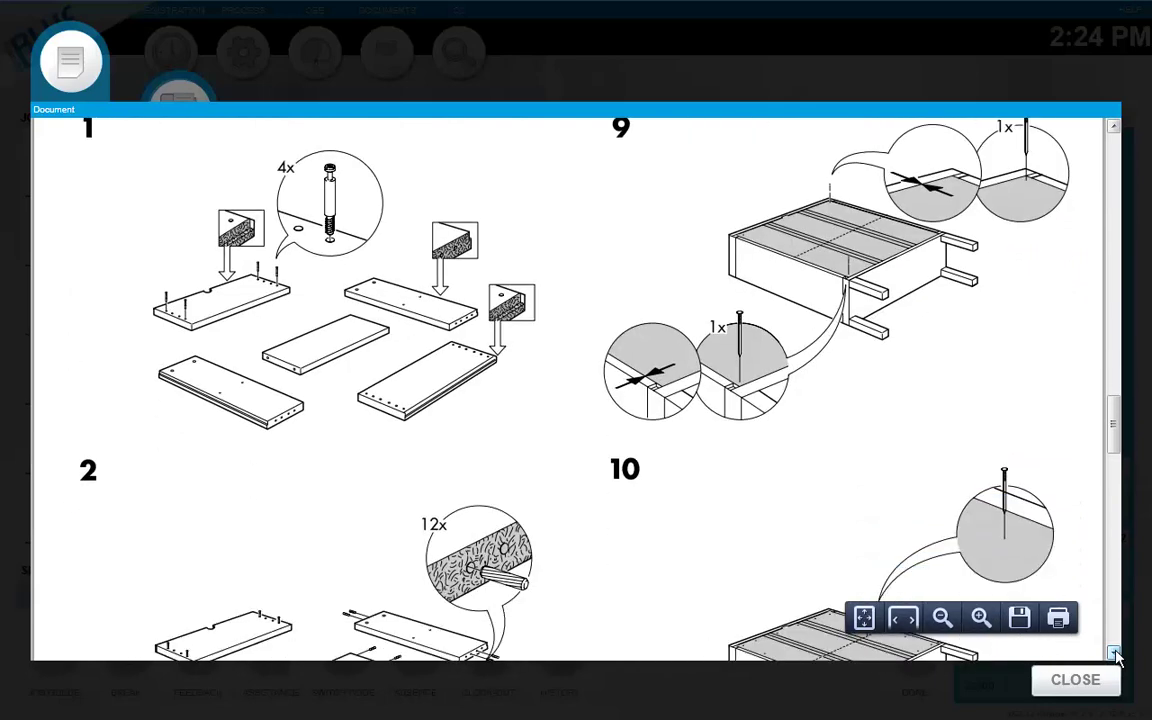
Close the assembly instruction and the document list, and register the start of the selected 15X16 inches drilling job
{"action": "left_click", "coordinate": [1076, 684]}
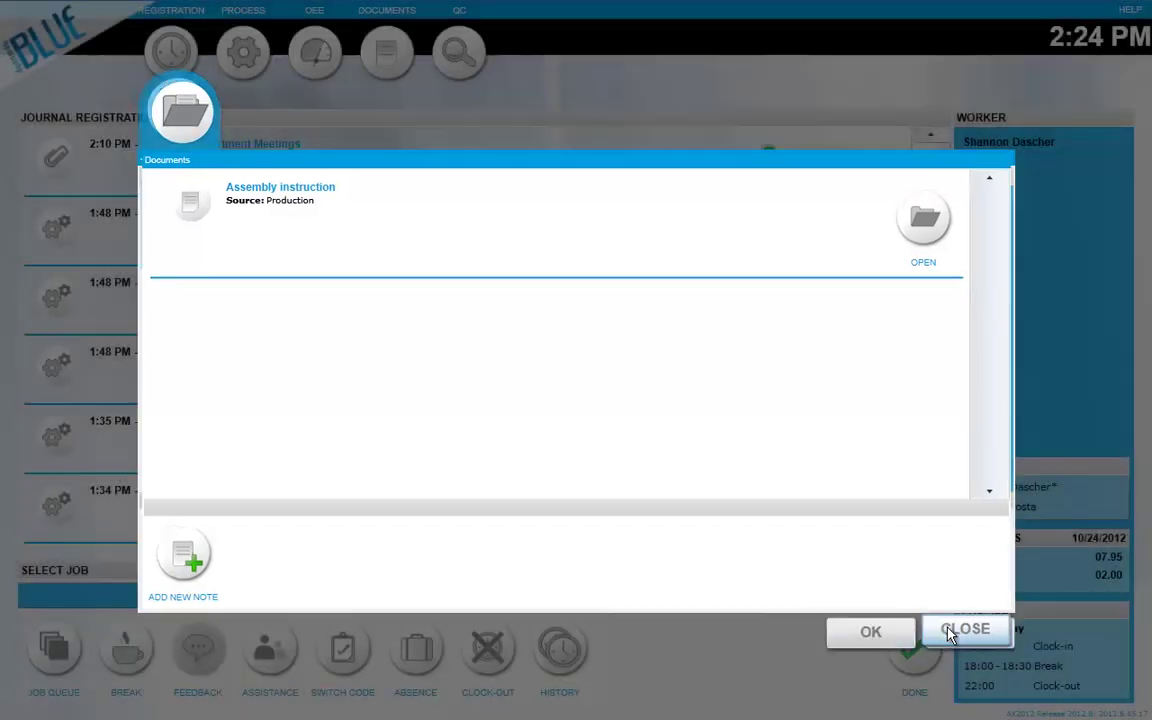
{"action": "left_click", "coordinate": [958, 631]}
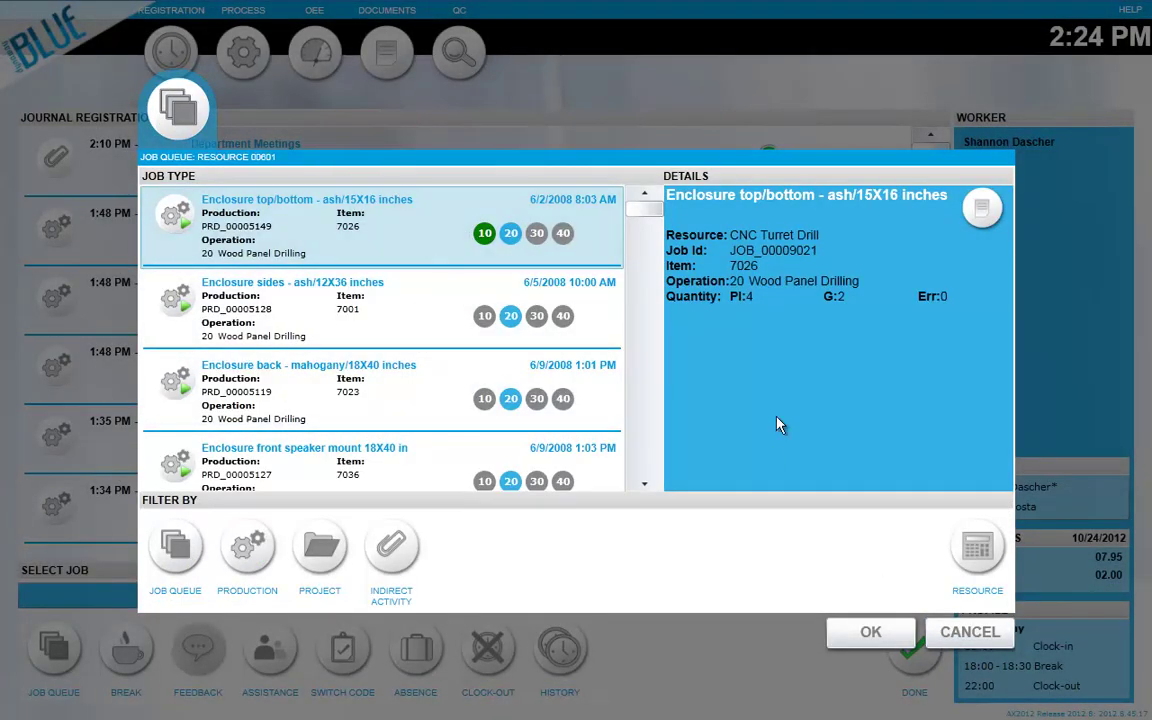
{"action": "left_click", "coordinate": [872, 633]}
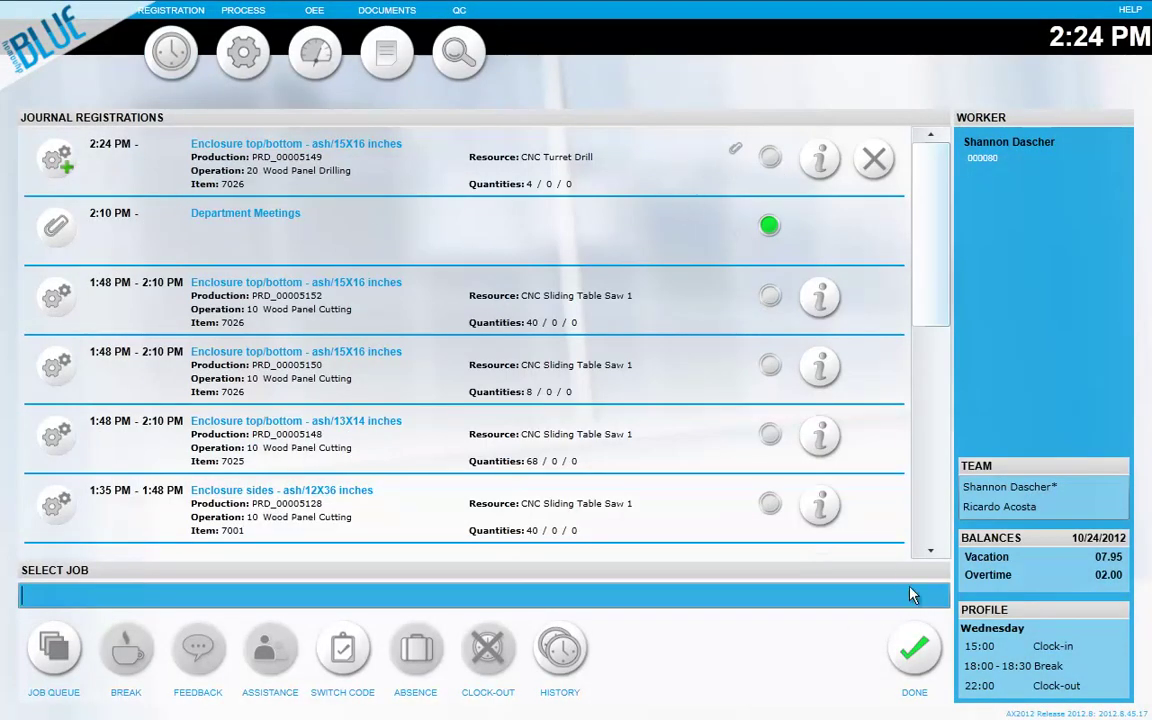
{"action": "left_click", "coordinate": [915, 650]}
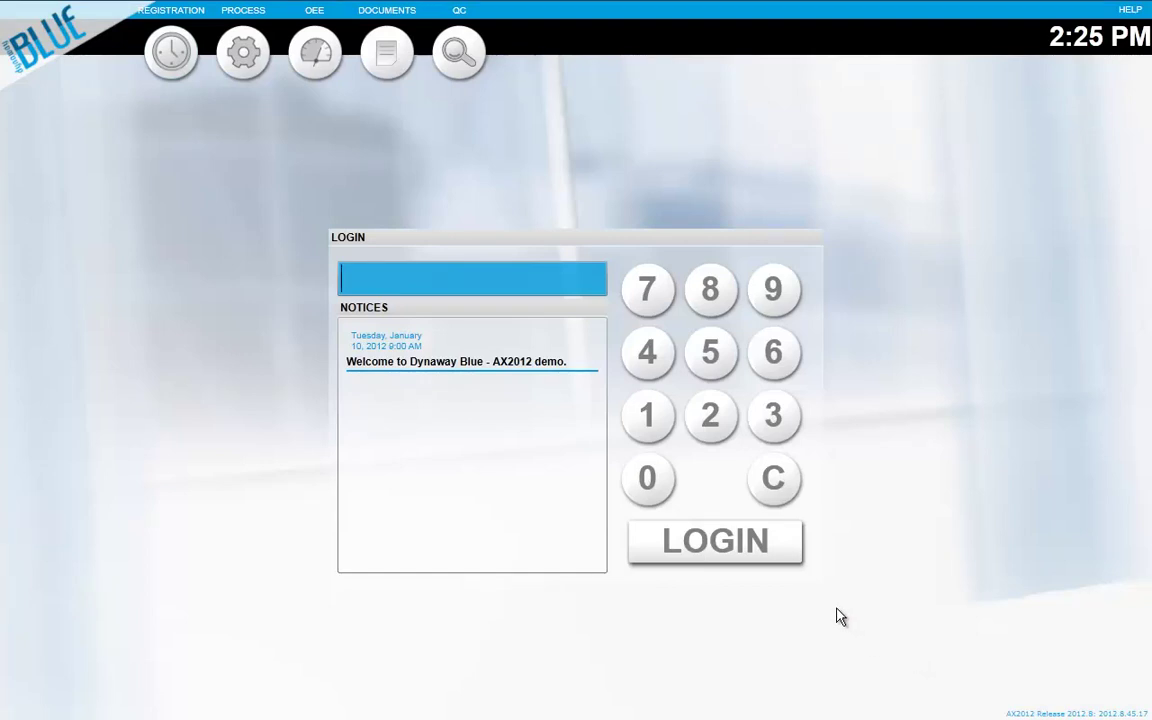
Log back in with the worker's login code to return to the journal registrations
{"action": "left_click", "coordinate": [778, 415]}
{"action": "left_click", "coordinate": [658, 418]}
{"action": "left_click", "coordinate": [655, 378]}
{"action": "left_click", "coordinate": [651, 478]}
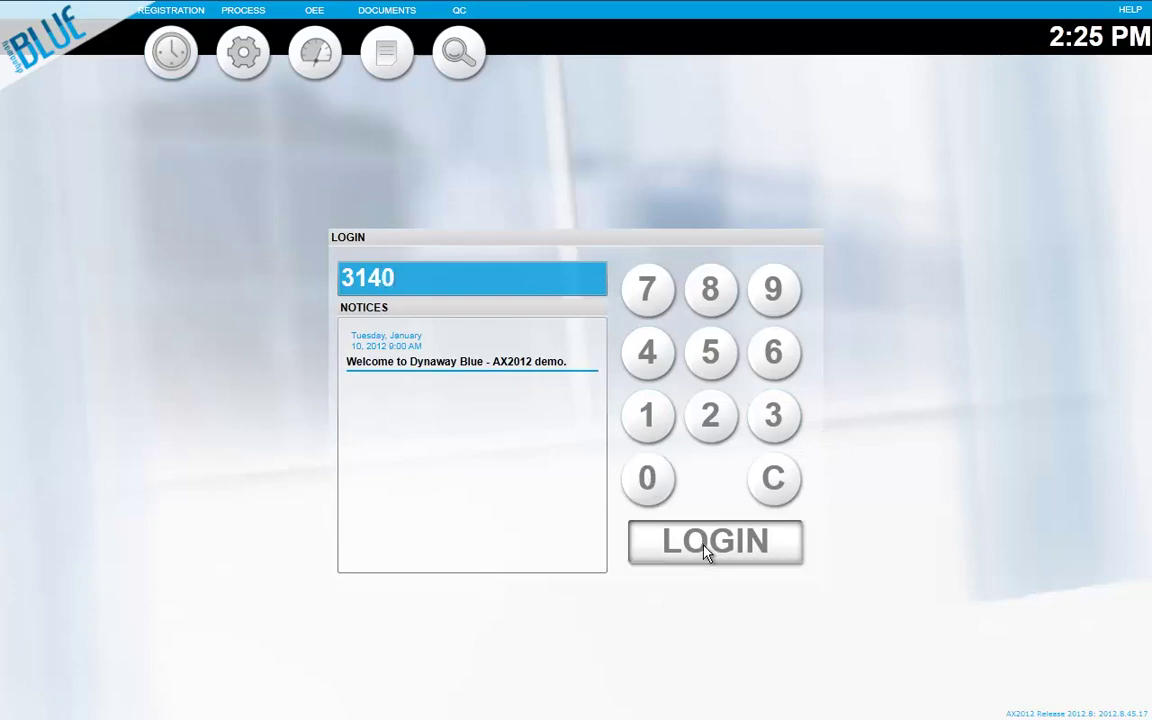
{"action": "left_click", "coordinate": [705, 550]}
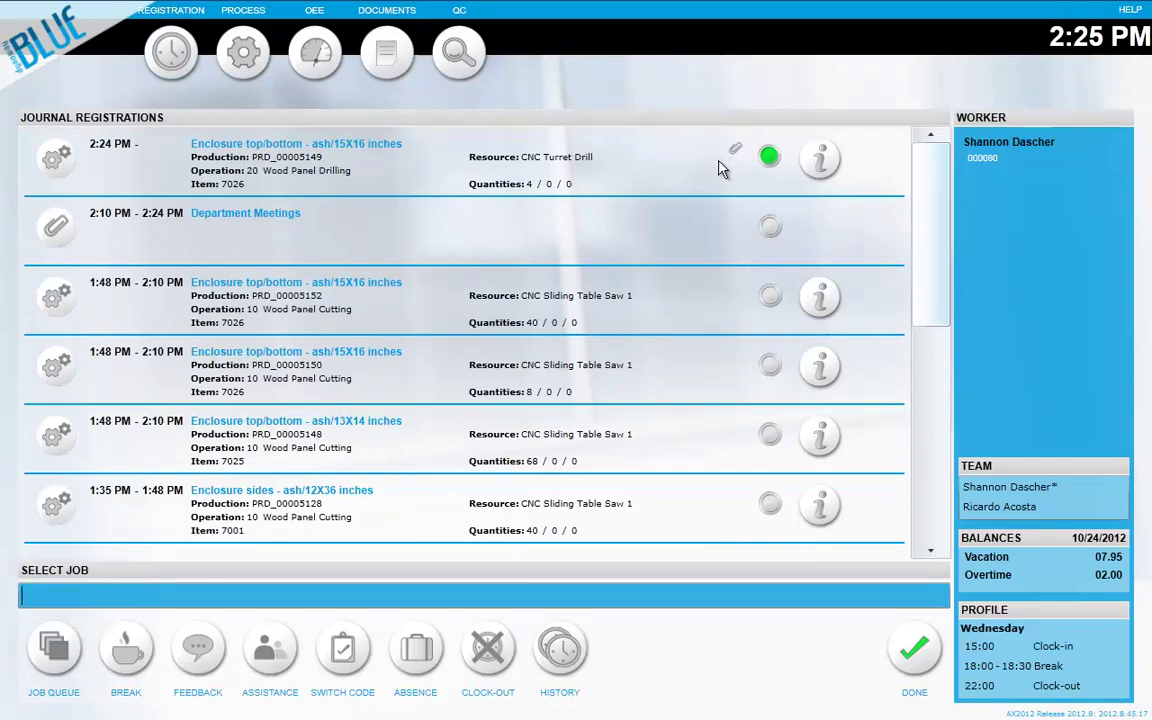
View the documents attached to the active drilling job from its job details, and leave the worker's registration page
{"action": "left_click", "coordinate": [820, 162]}
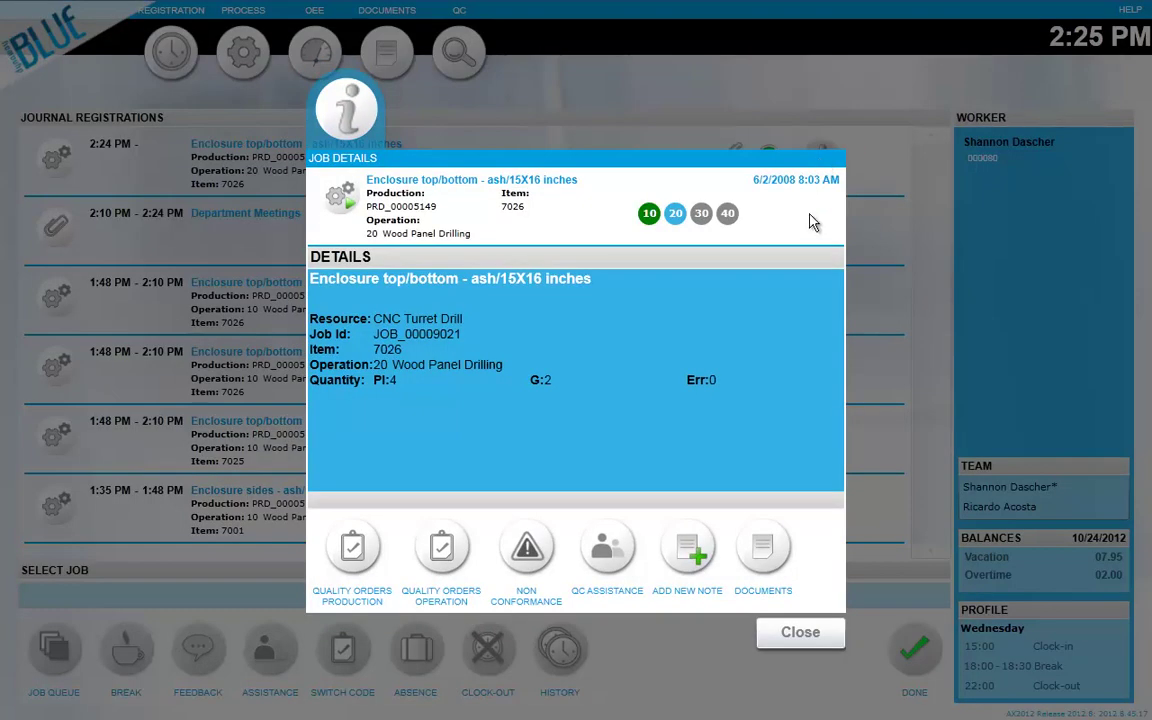
{"action": "left_click", "coordinate": [756, 546]}
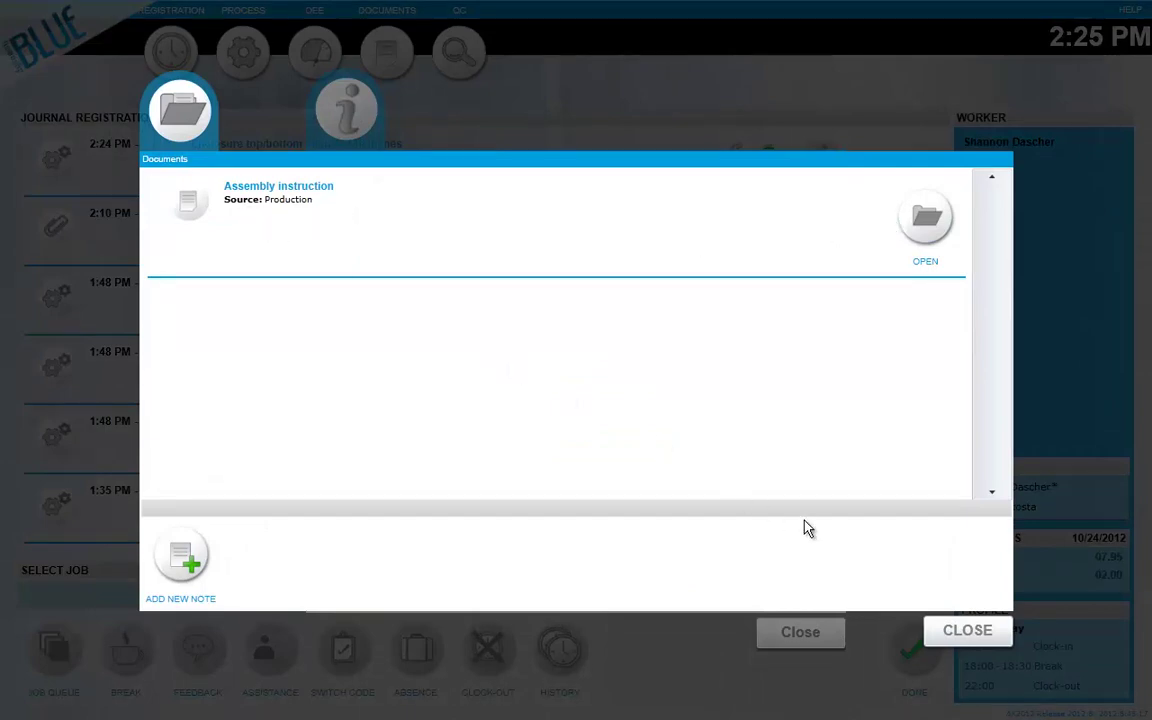
{"action": "left_click", "coordinate": [968, 632]}
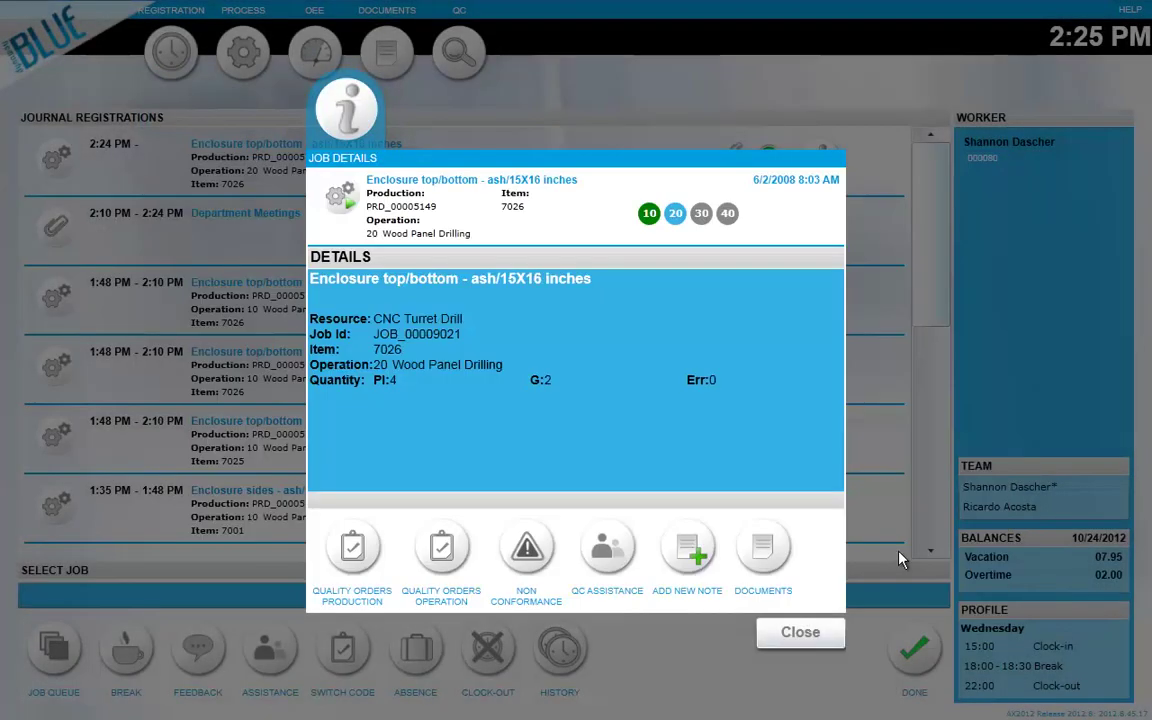
{"action": "left_click", "coordinate": [815, 637]}
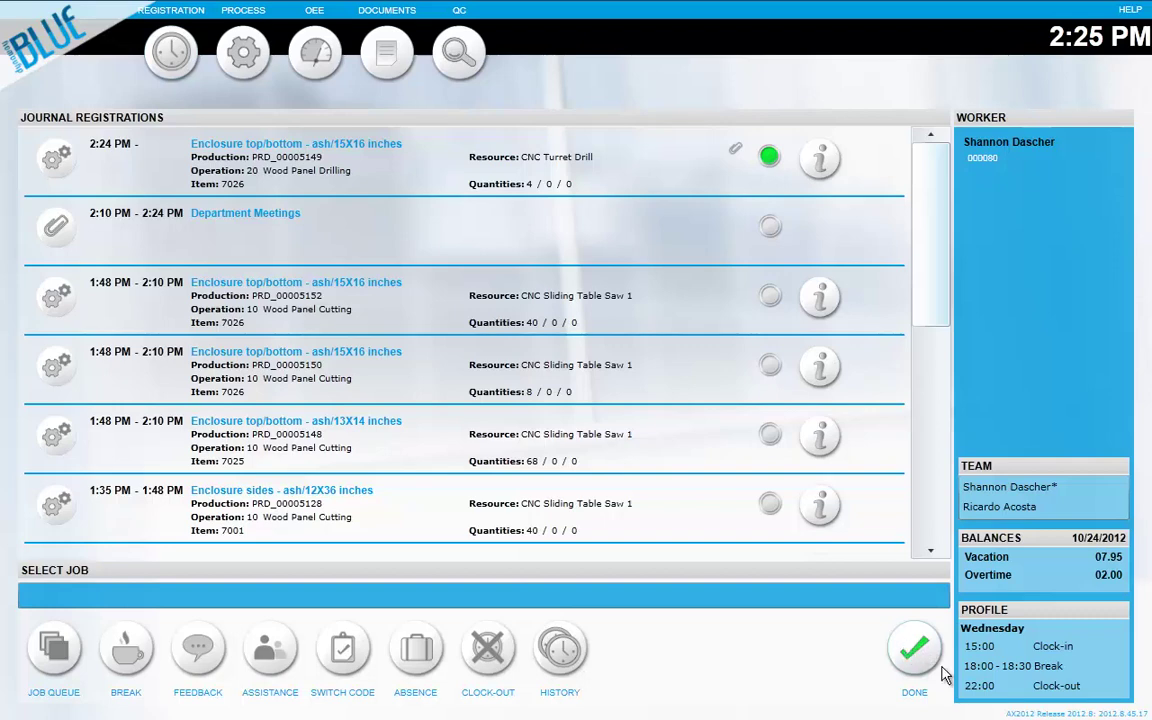
{"action": "left_click", "coordinate": [915, 650]}
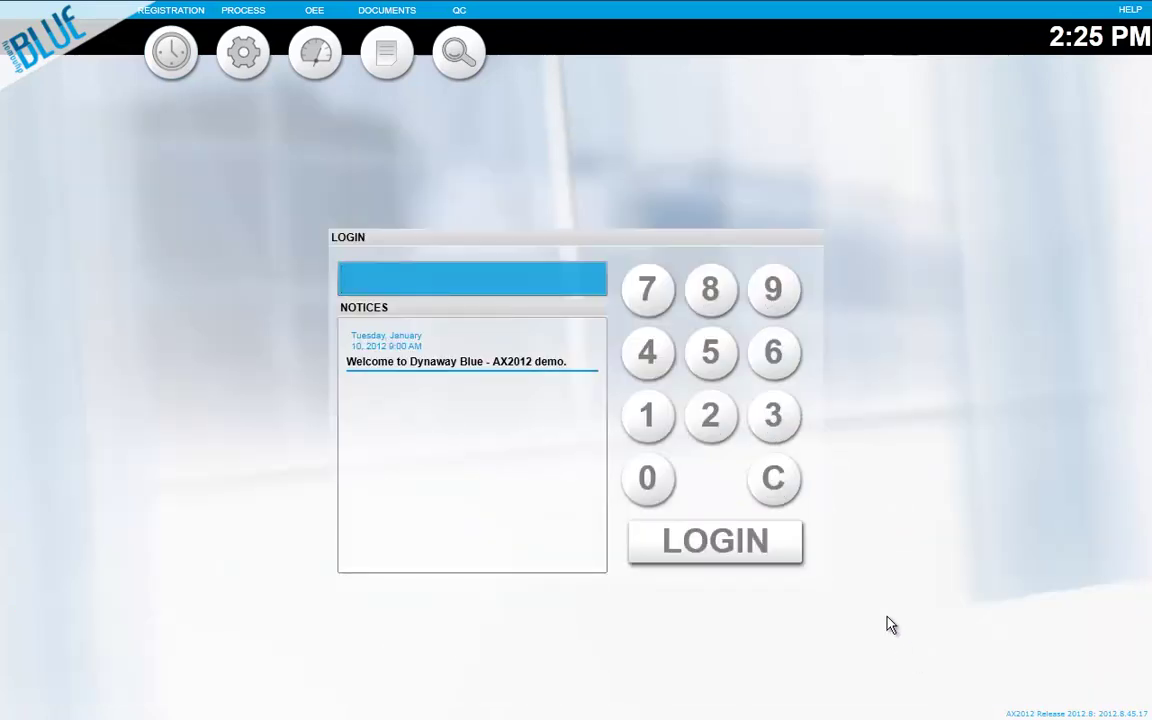
Switch to Microsoft Dynamics AX and open the list of all production orders
{"action": "key", "text": "alt+Tab"}
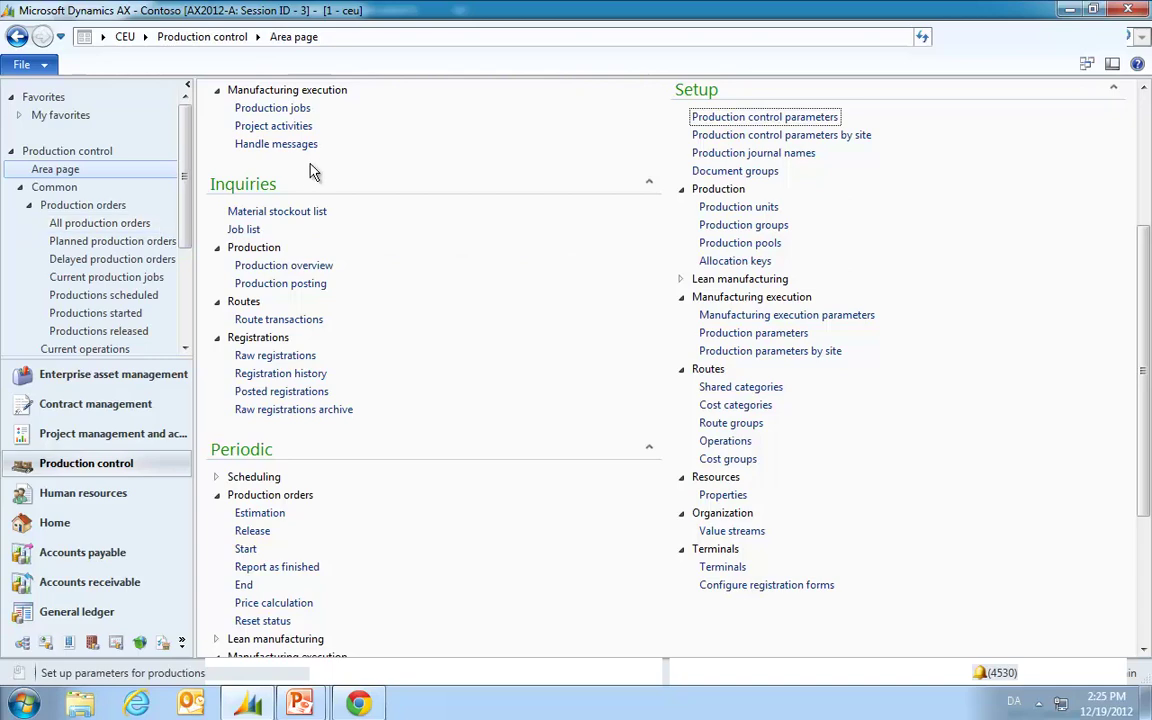
{"action": "left_click", "coordinate": [126, 224]}
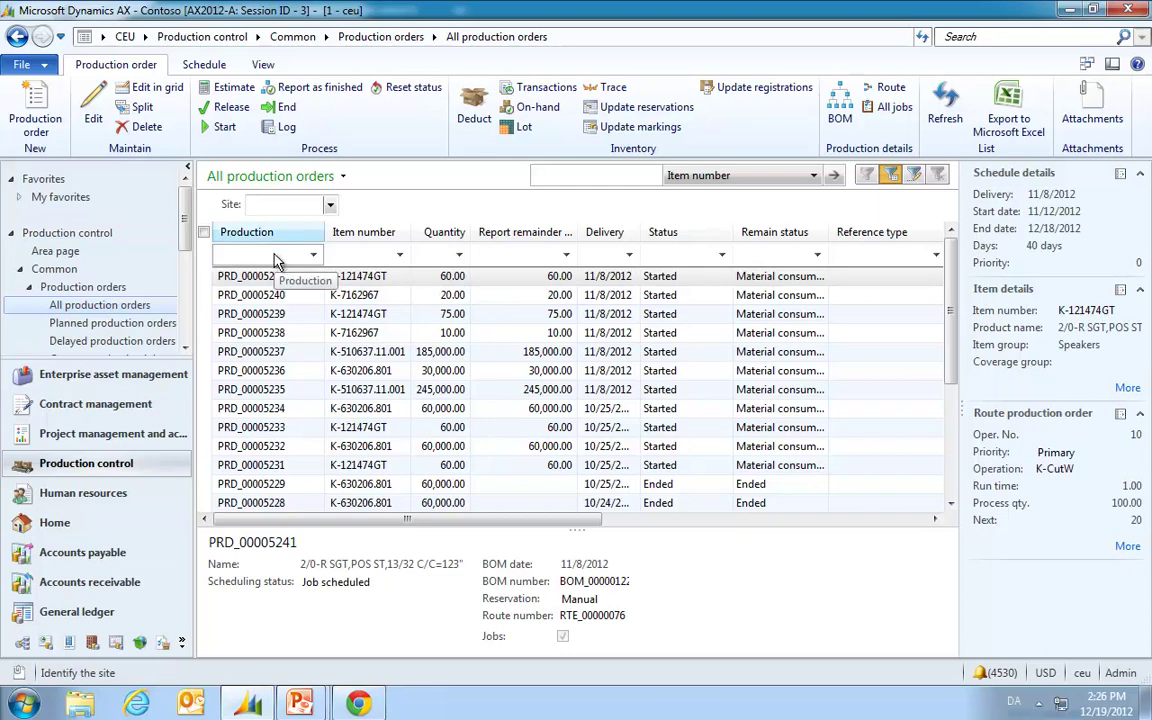
Switch back to Dynaway Blue and log in with the worker's login code to look up the active job's production number
{"action": "key", "text": "alt+Tab"}
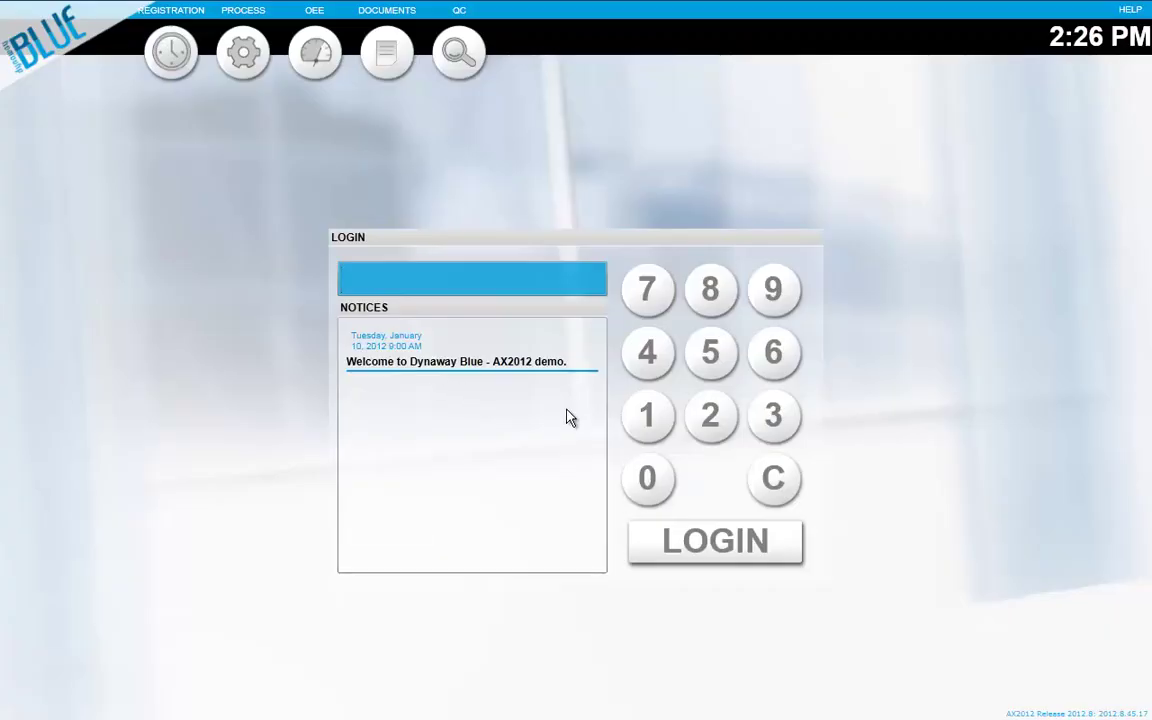
{"action": "left_click", "coordinate": [771, 414]}
{"action": "left_click", "coordinate": [640, 420]}
{"action": "left_click", "coordinate": [652, 352]}
{"action": "left_click", "coordinate": [648, 481]}
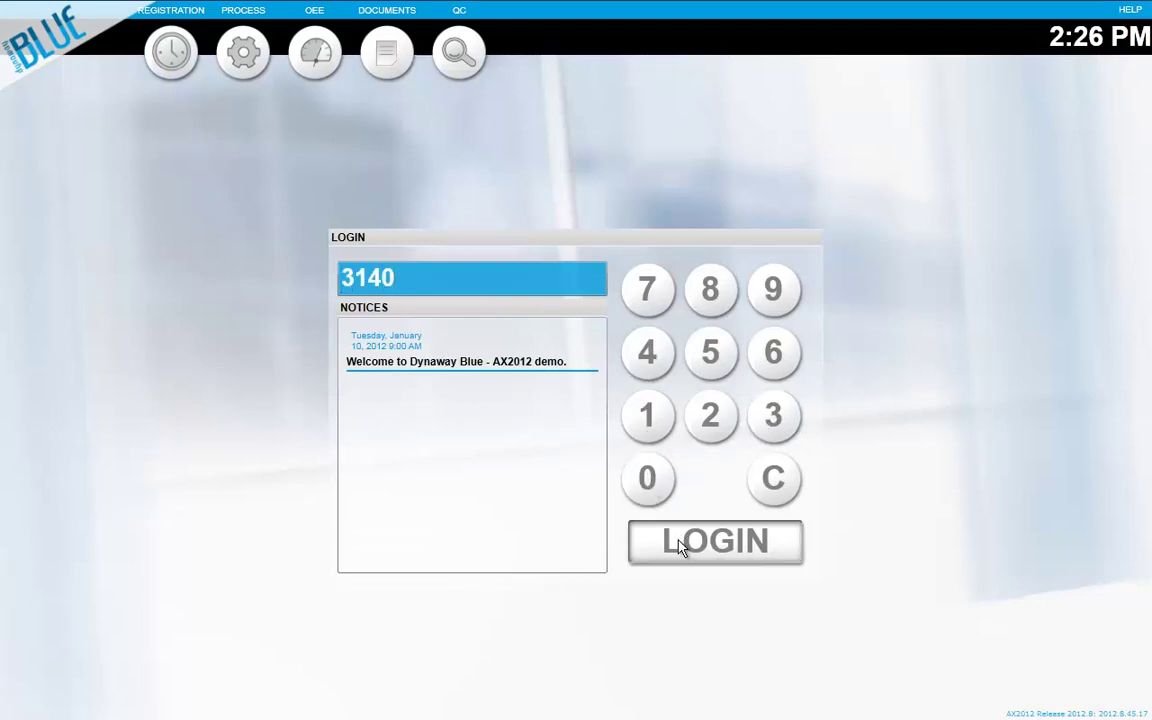
{"action": "left_click", "coordinate": [676, 541]}
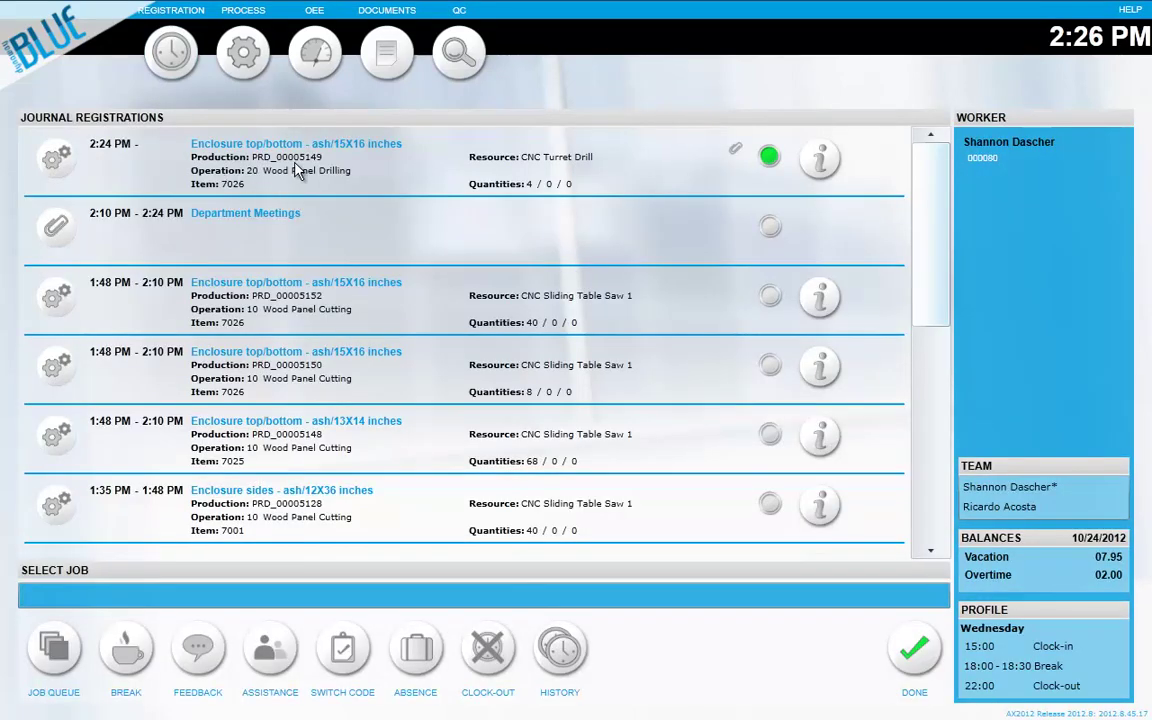
{"action": "left_click", "coordinate": [912, 650]}
Filter the production orders in Microsoft Dynamics AX by production *5149 and open the order's document handling
{"action": "key", "text": "alt+Tab"}
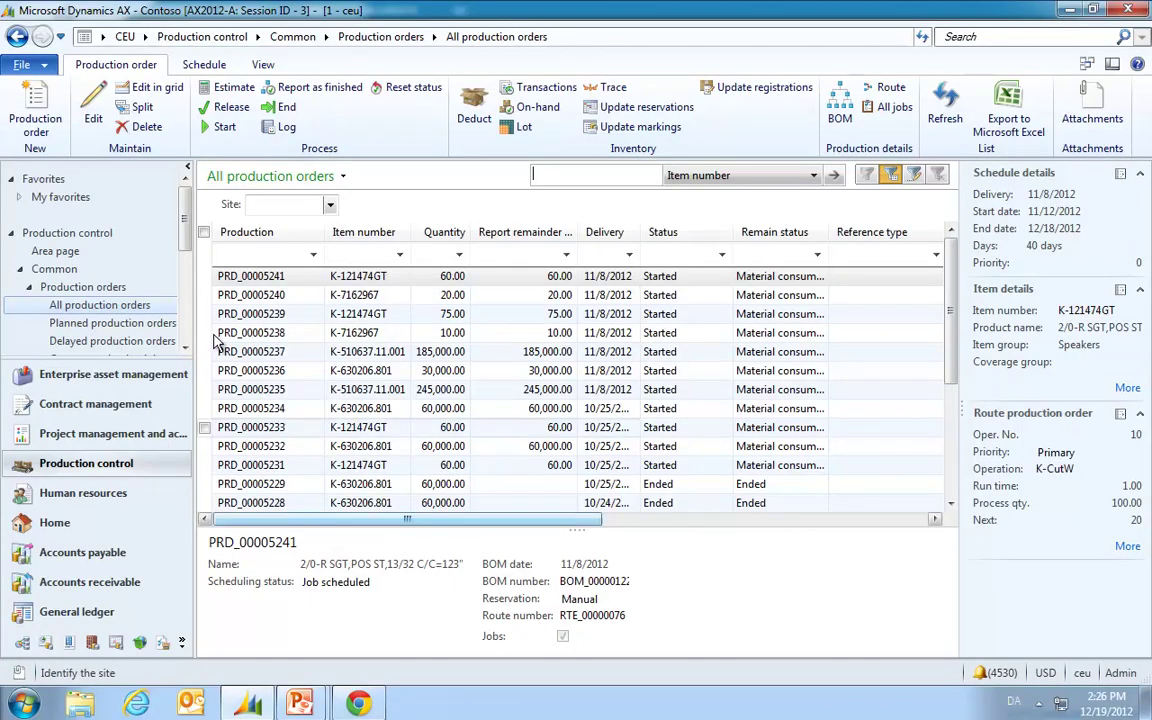
{"action": "key", "text": "ctrl+g"}
{"action": "left_click", "coordinate": [265, 255]}
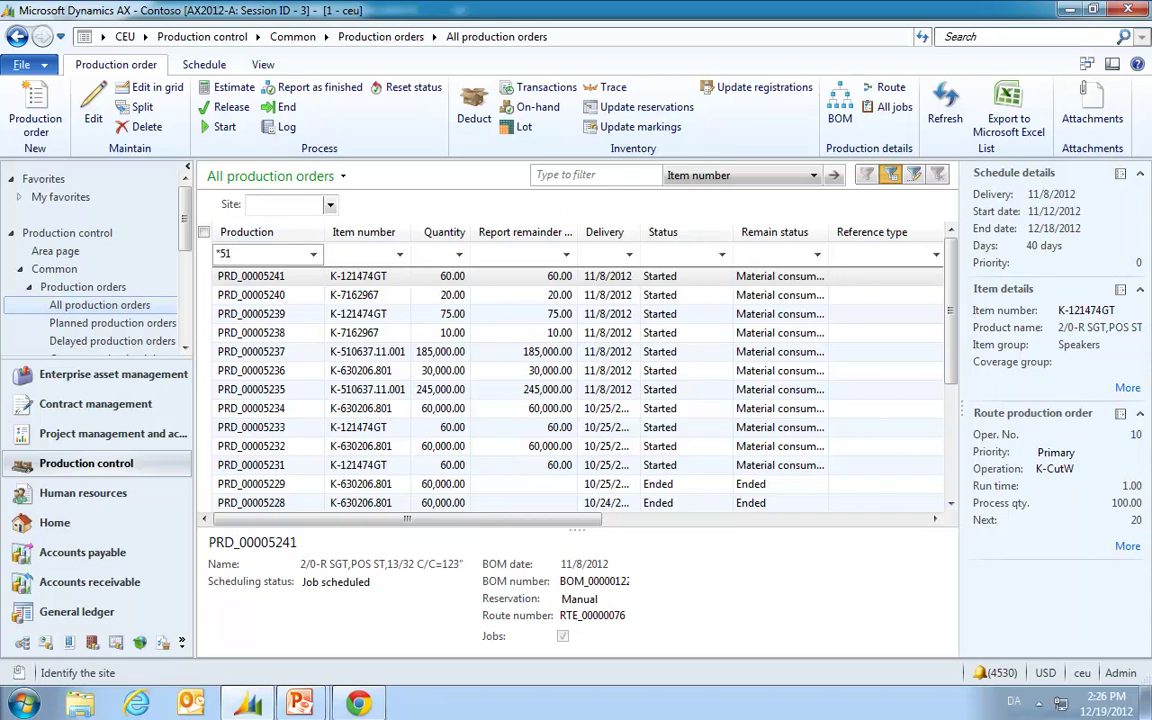
{"action": "key", "text": "Return"}
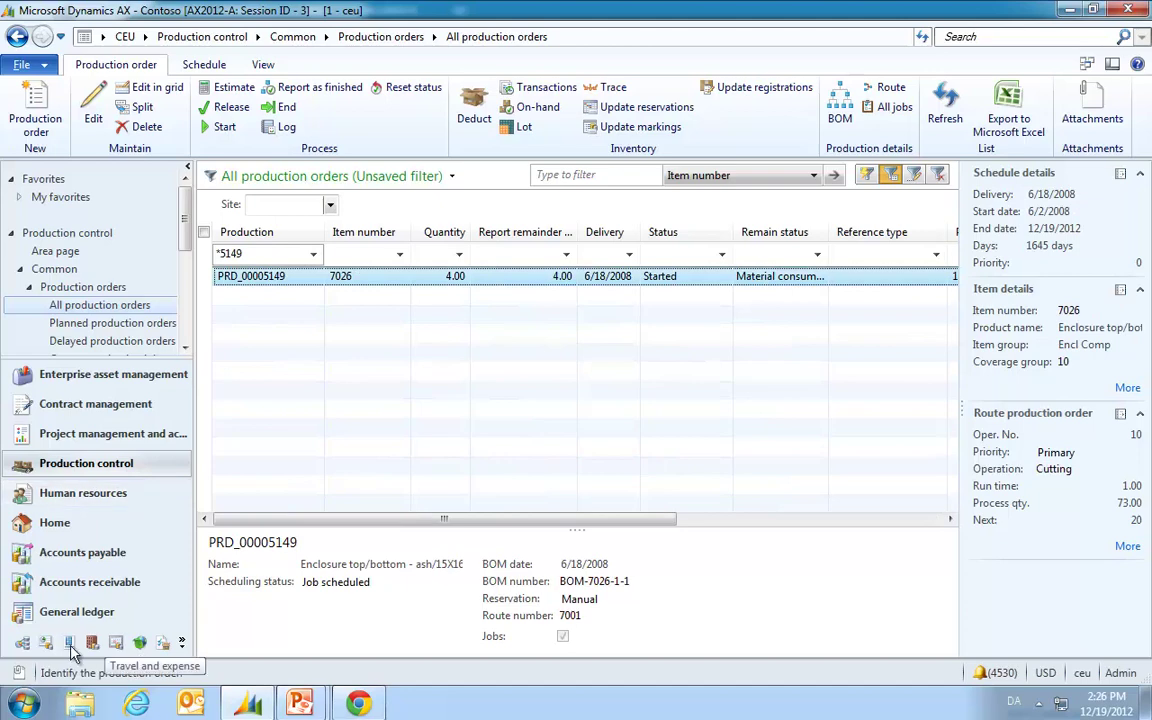
{"action": "left_click", "coordinate": [20, 673]}
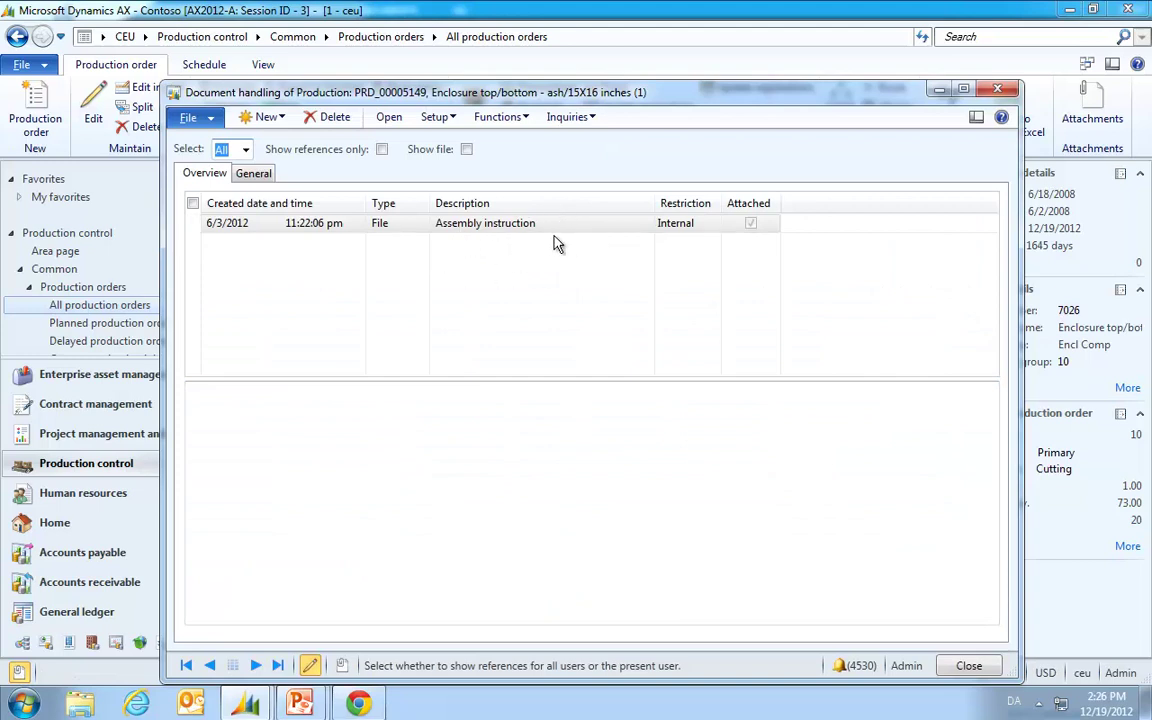
View the Assembly instruction file attached to the production order and close it again
{"action": "left_click", "coordinate": [389, 119]}
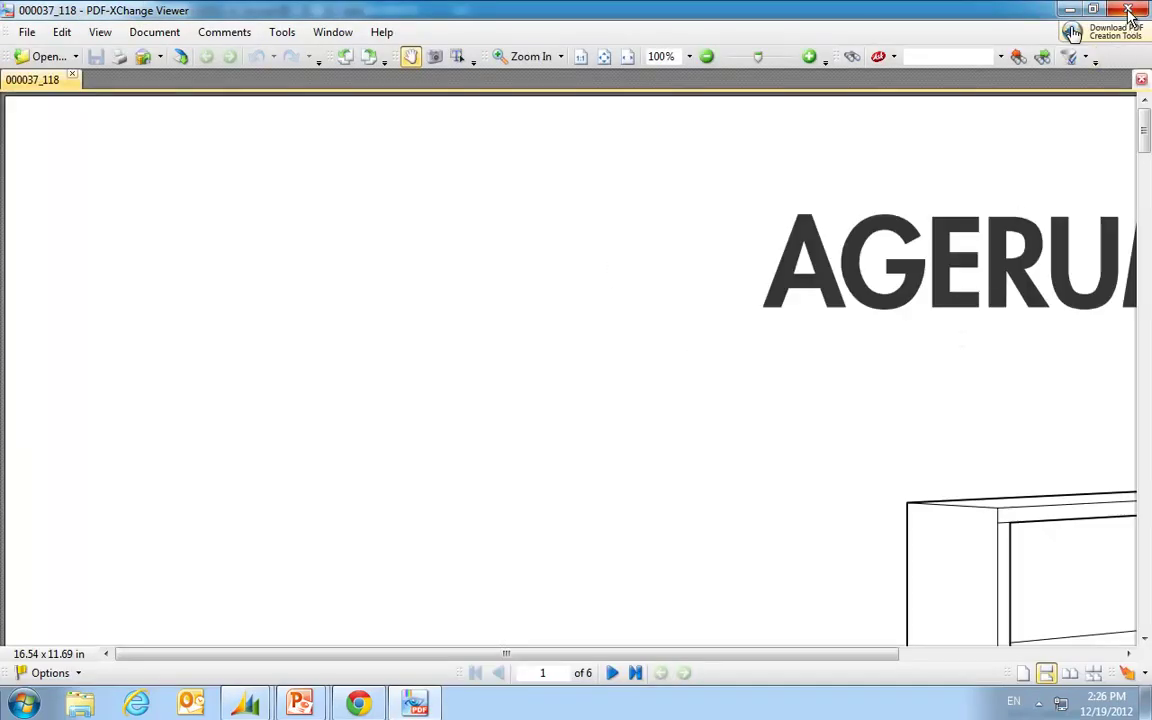
{"action": "left_click", "coordinate": [1130, 12]}
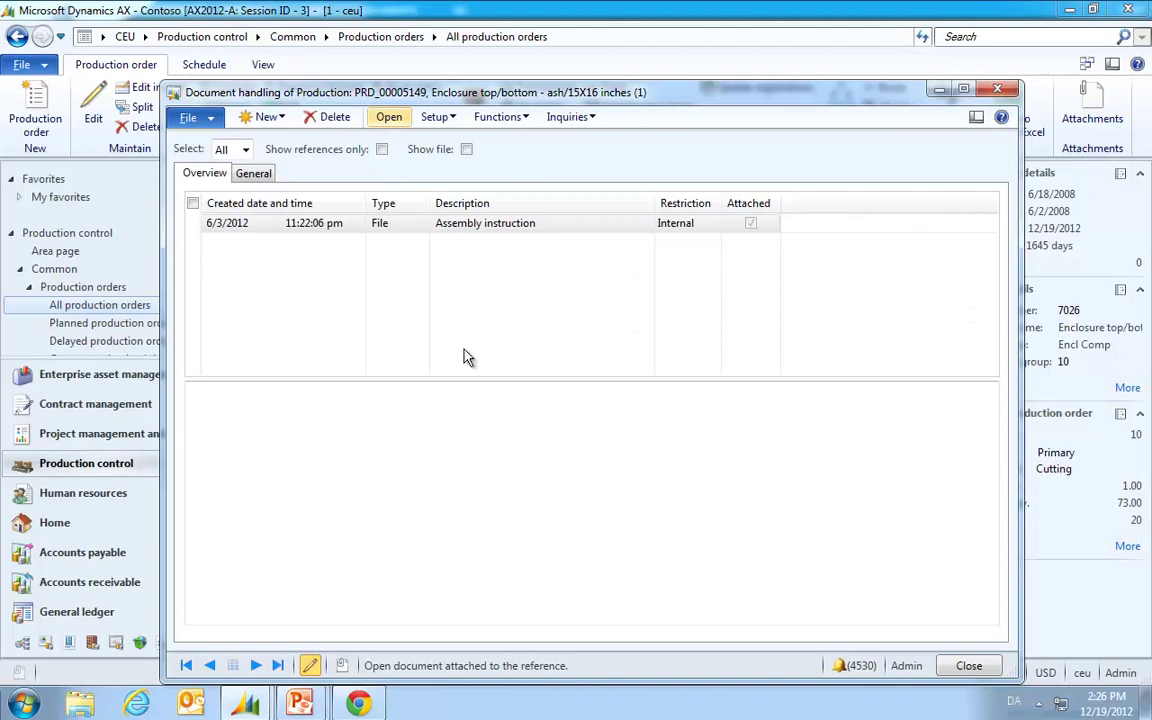
Attach ChernePipePlugSafetyManual.pdf from the Documents library to the production order as a FileAuto document, and open it for a check
{"action": "left_click", "coordinate": [285, 118]}
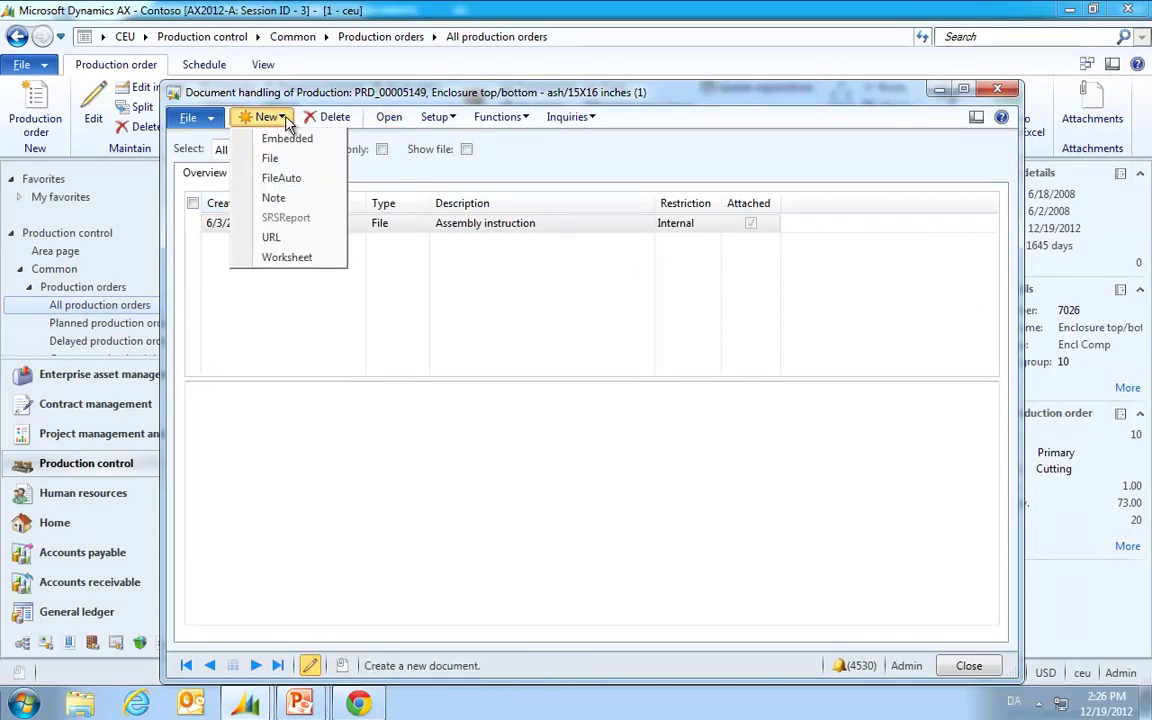
{"action": "left_click", "coordinate": [283, 178]}
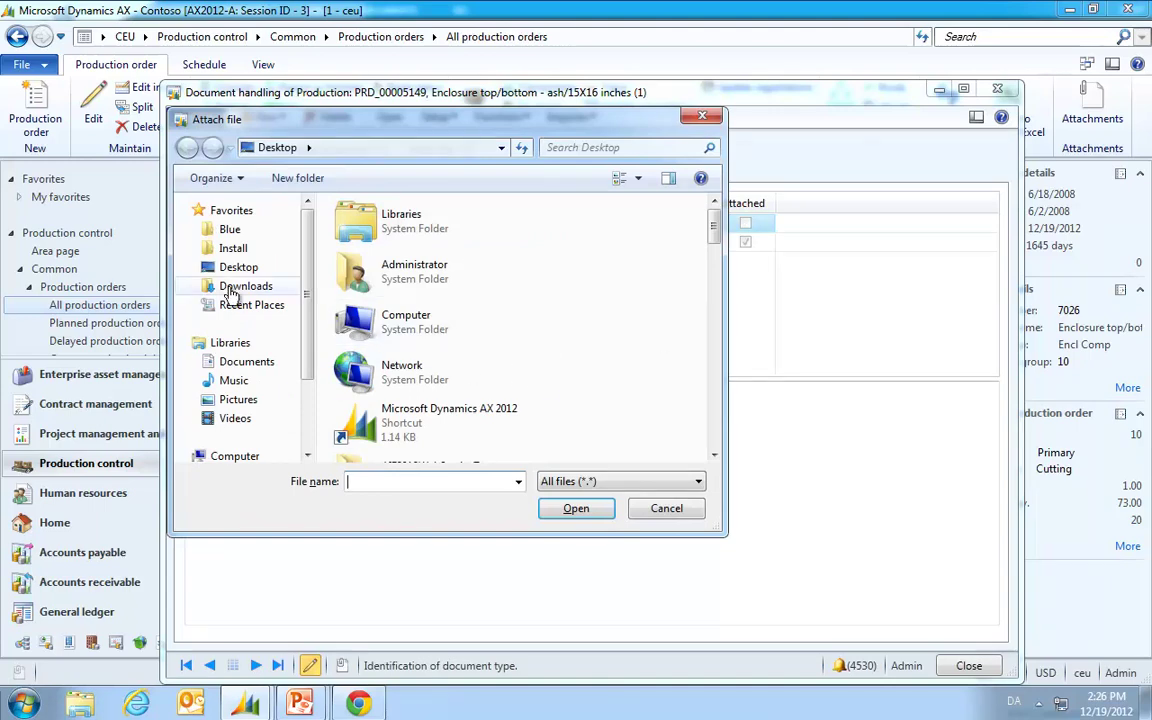
{"action": "left_click", "coordinate": [240, 361]}
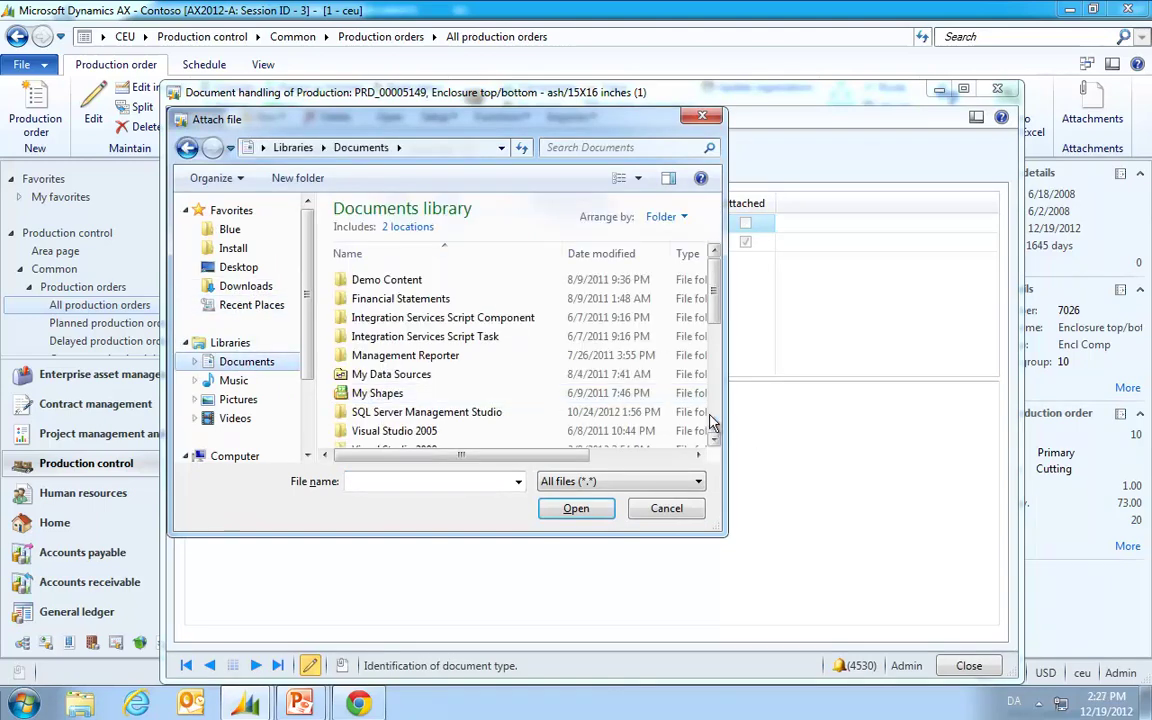
{"action": "scroll", "coordinate": [716, 418], "scroll_direction": "down", "scroll_amount": 3}
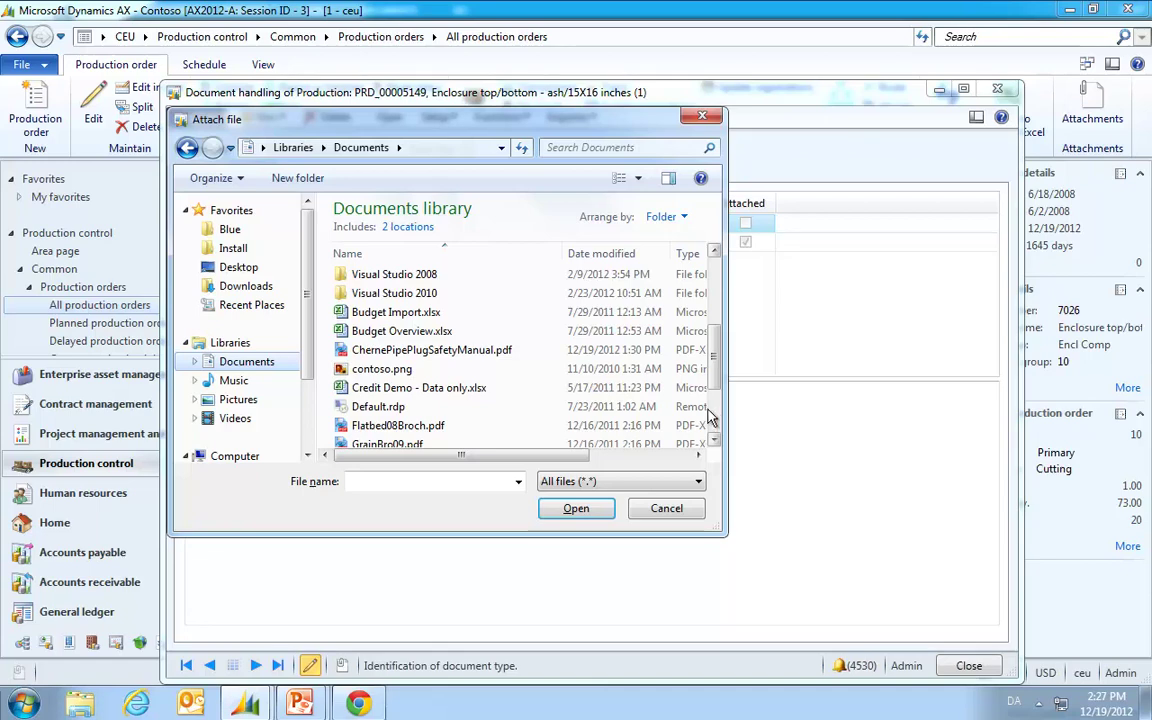
{"action": "left_click", "coordinate": [457, 352]}
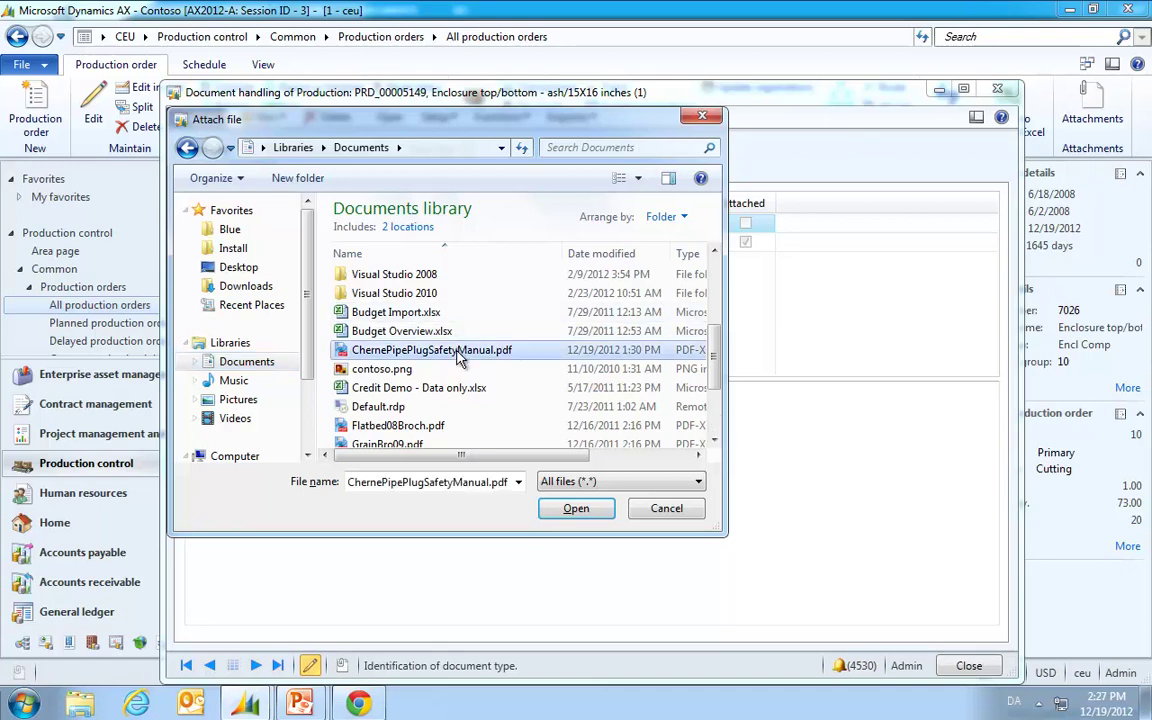
{"action": "left_click", "coordinate": [576, 509]}
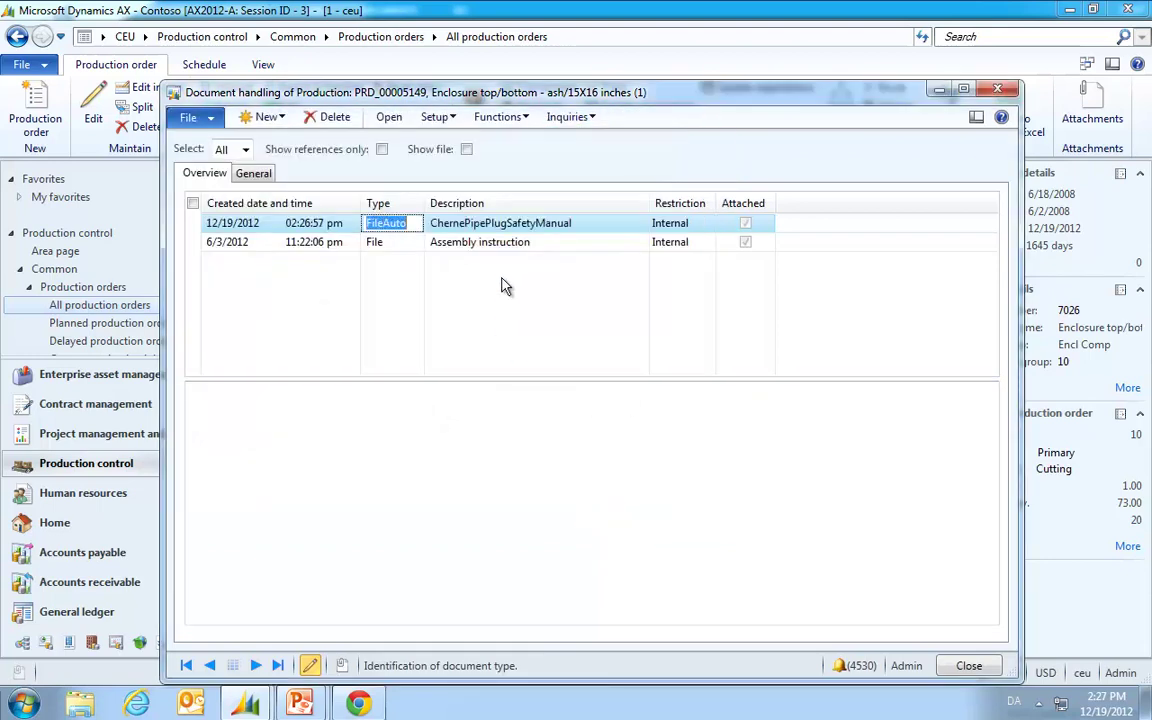
{"action": "left_click", "coordinate": [390, 119]}
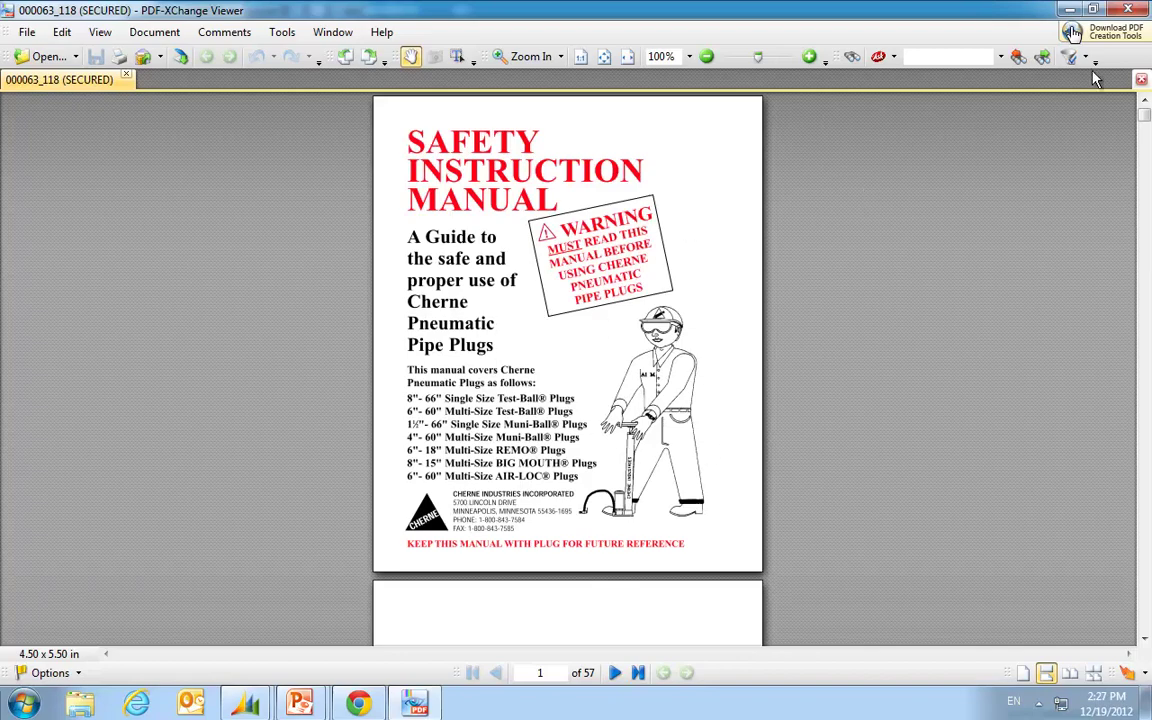
{"action": "left_click", "coordinate": [1129, 10]}
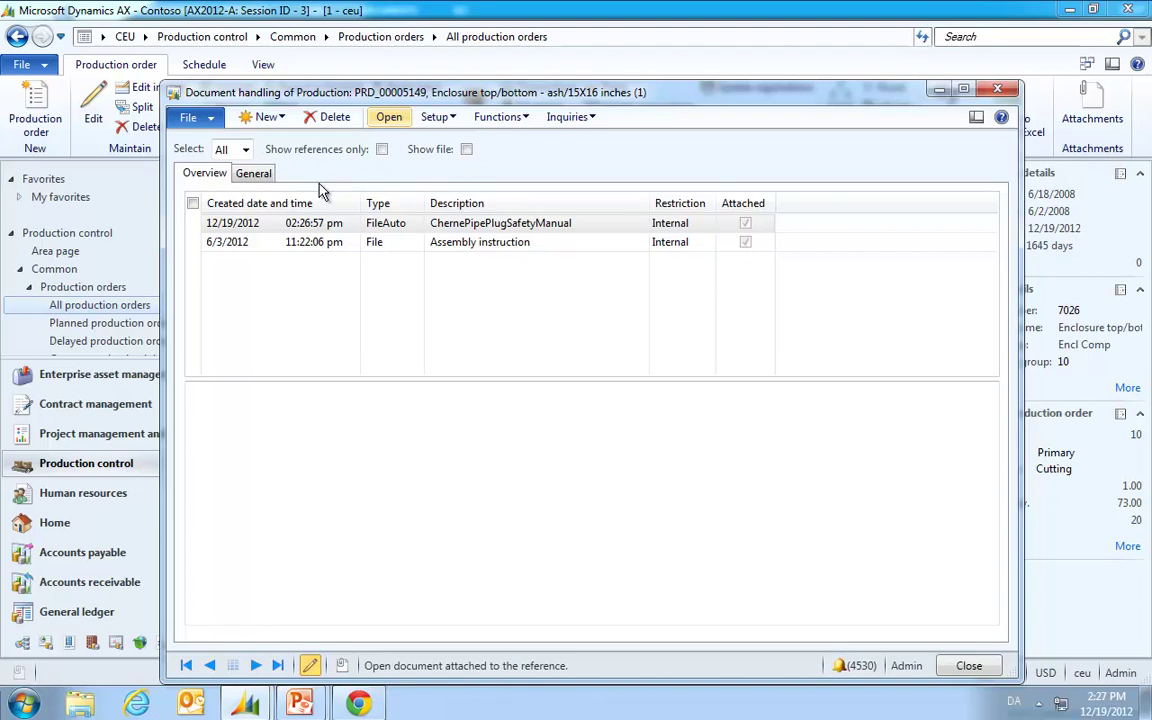
{"action": "left_click", "coordinate": [283, 118]}
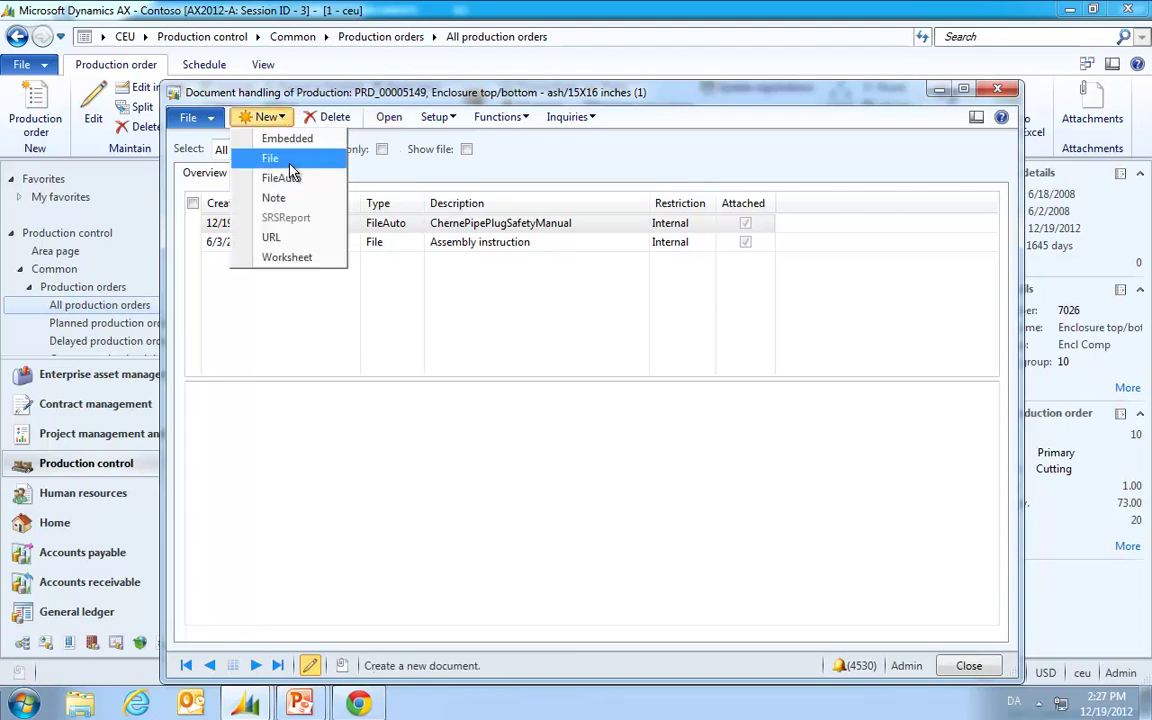
{"action": "left_click", "coordinate": [288, 238]}
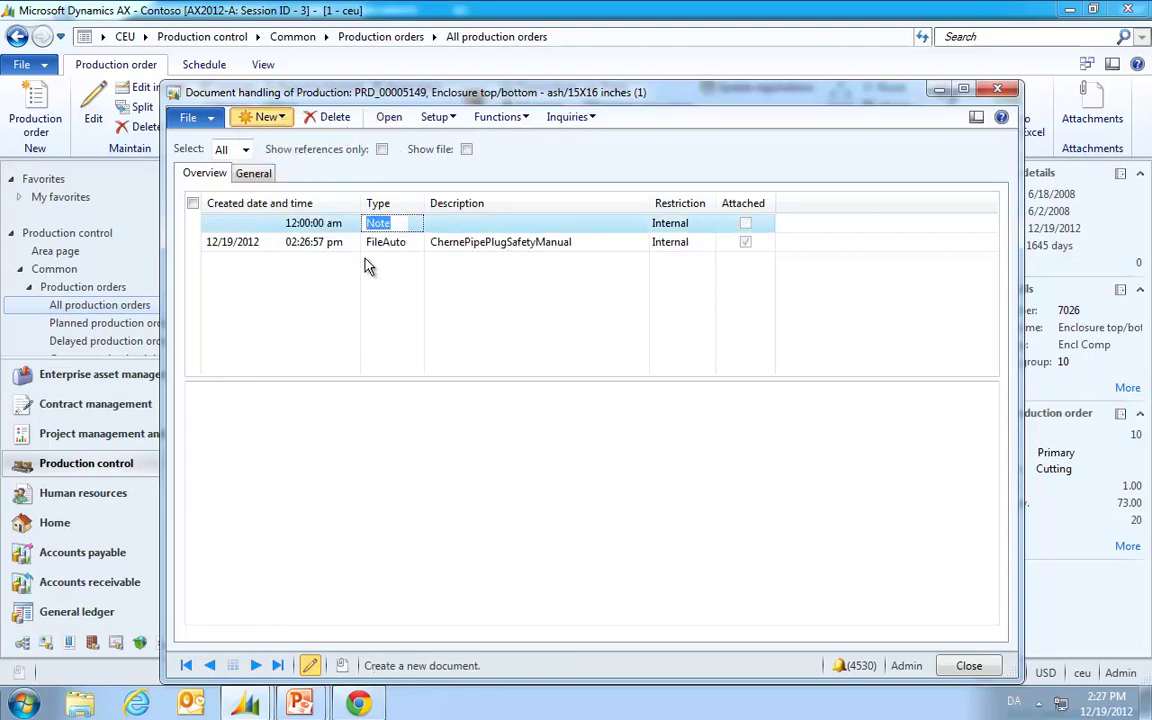
{"action": "left_click", "coordinate": [478, 224]}
{"action": "type", "text": "Dynaway site"}
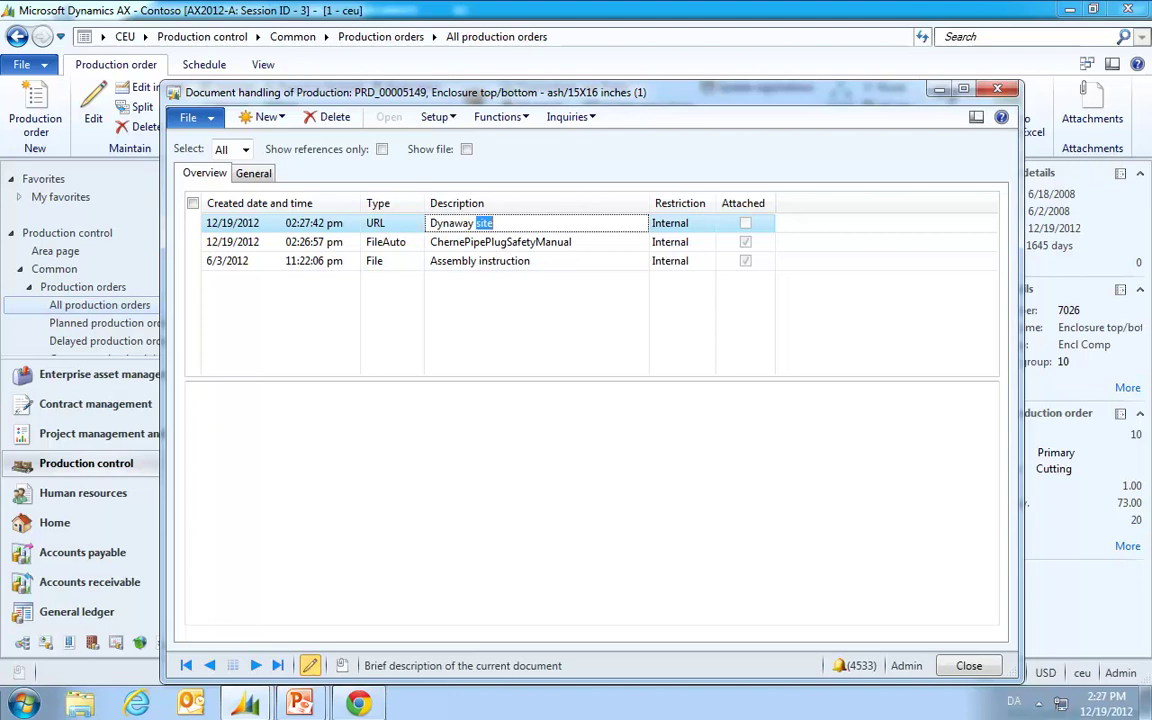
{"action": "left_click", "coordinate": [374, 432]}
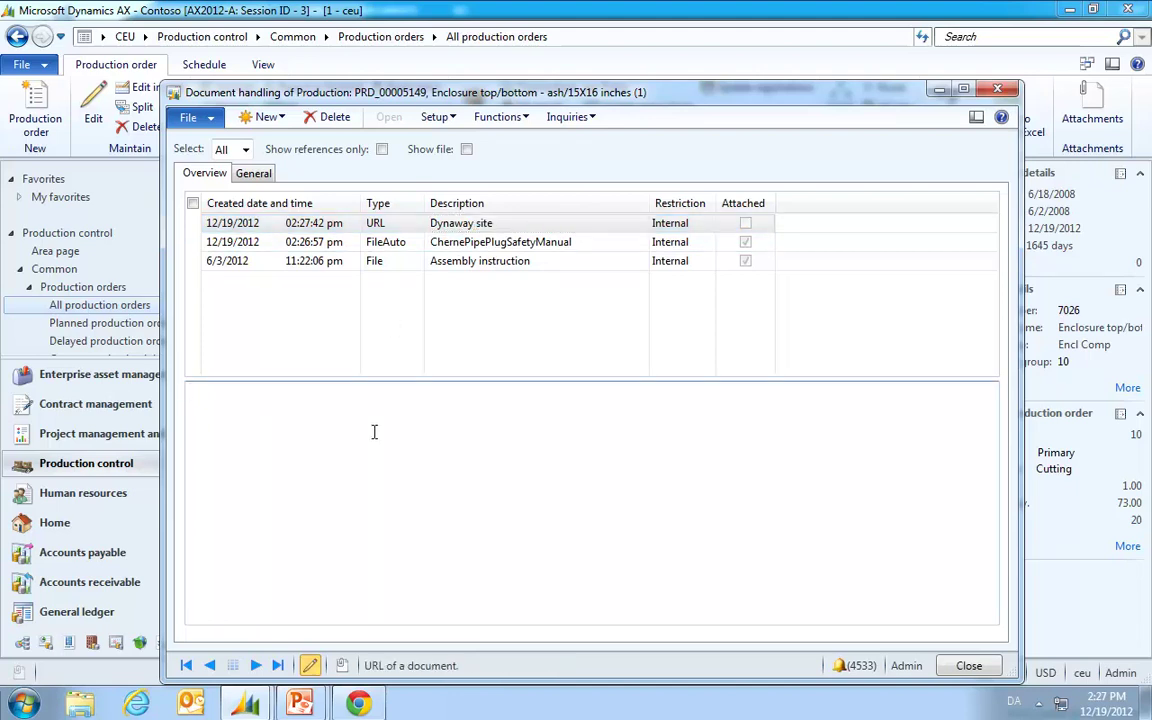
{"action": "type", "text": "http://dynaway.com"}
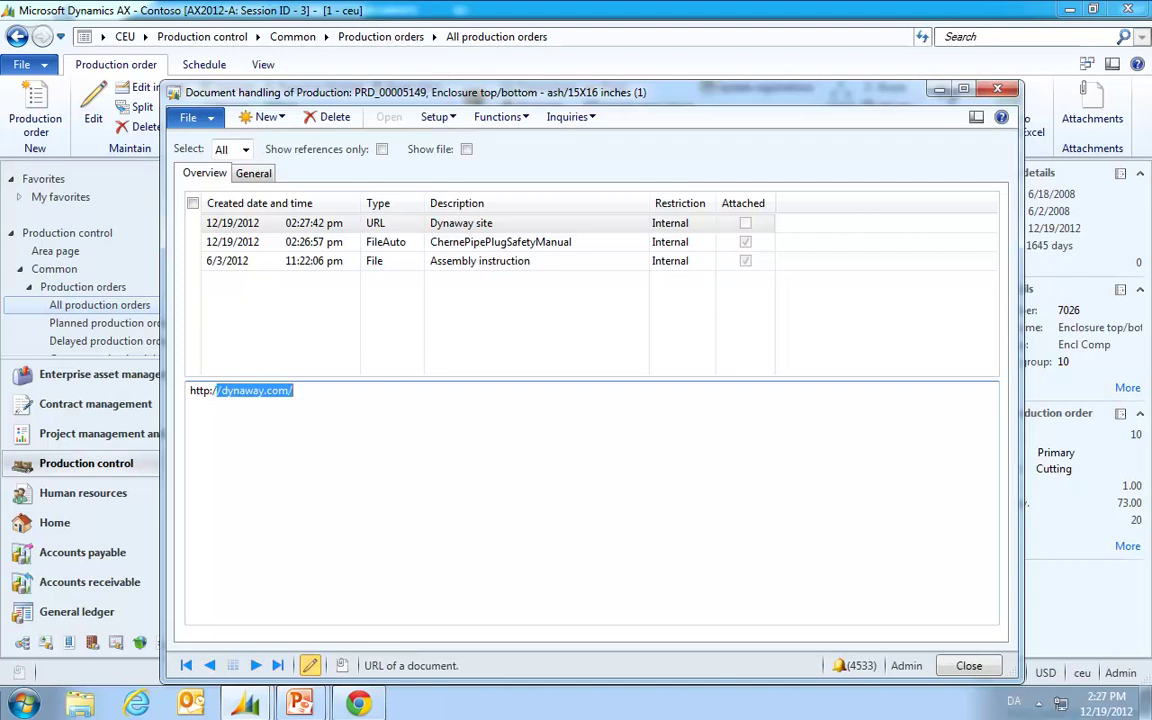
{"action": "type", "text": "/"}
{"action": "key", "text": "Tab"}
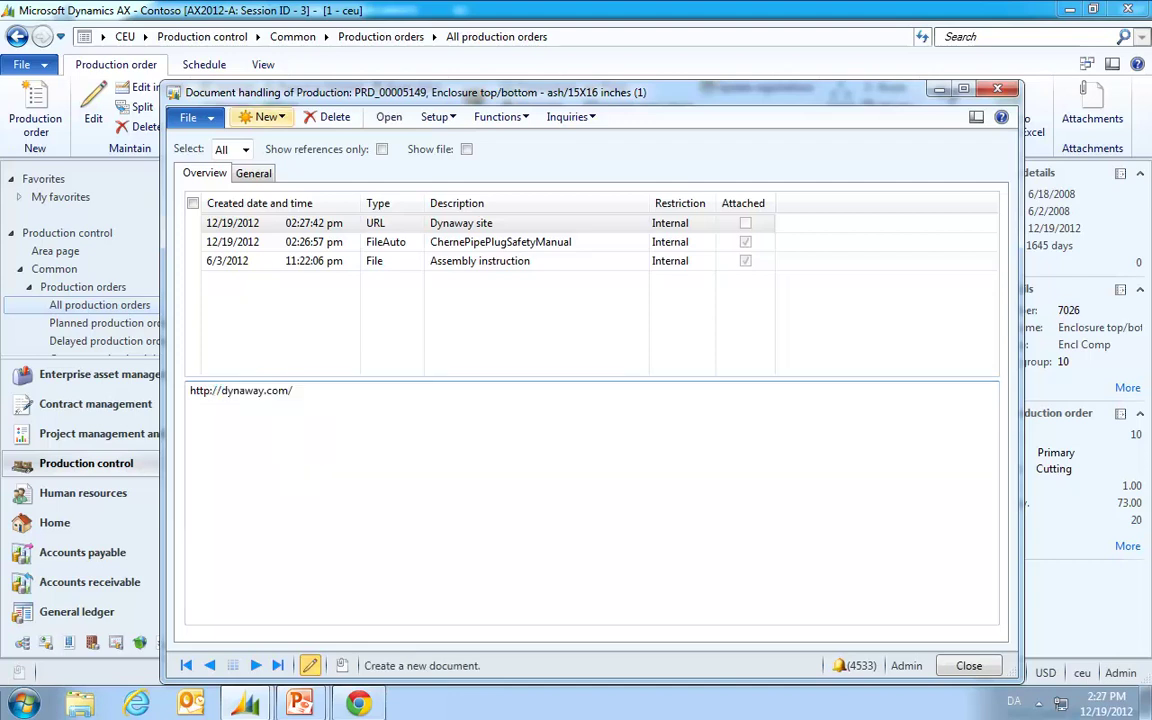
{"action": "left_click", "coordinate": [470, 242]}
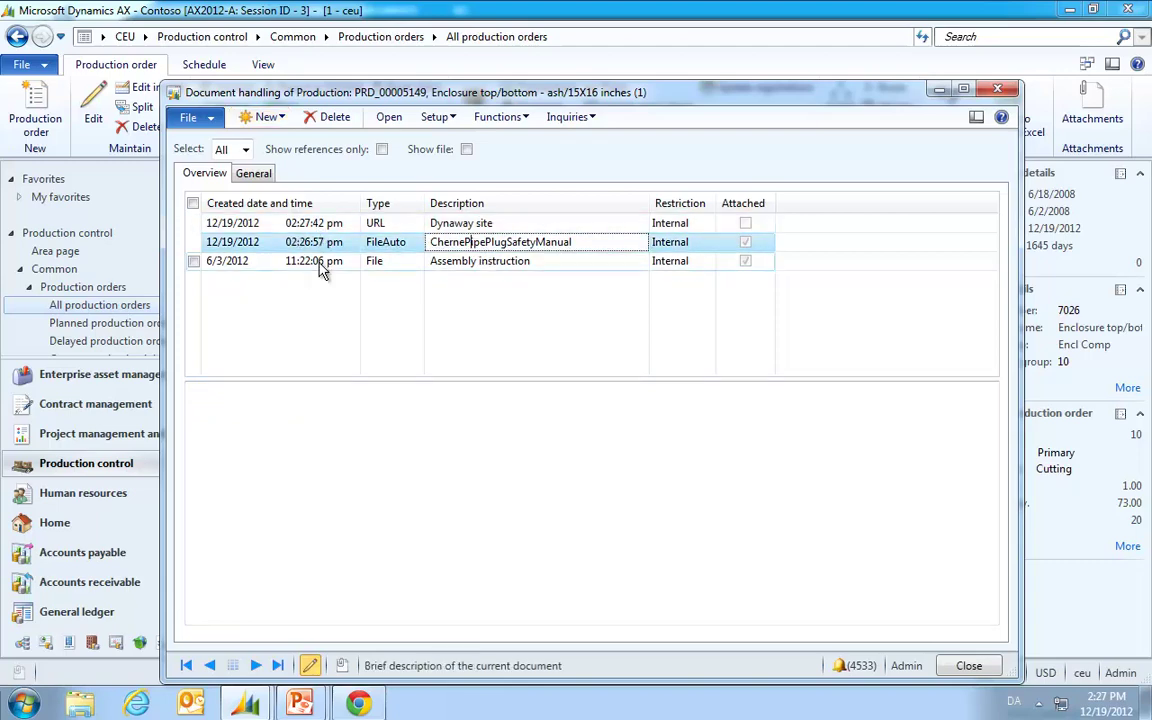
{"action": "left_click", "coordinate": [997, 92]}
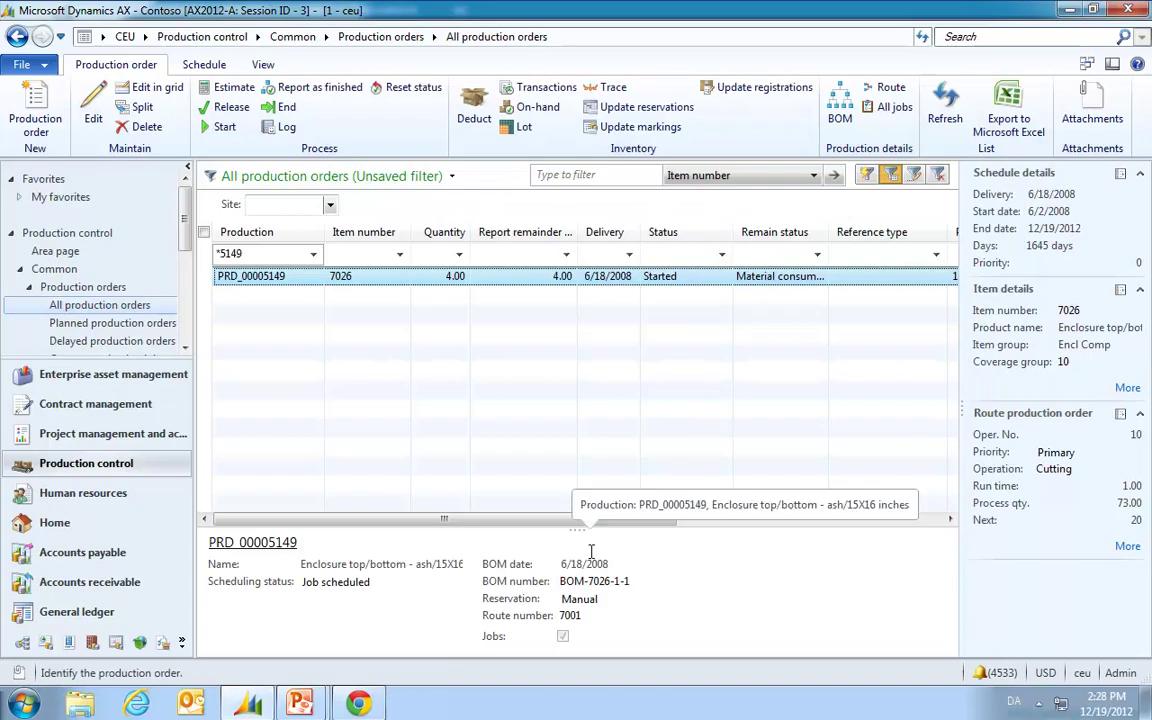
Switch to Dynaway Blue and log in with the worker's login code
{"action": "key", "text": "alt+Tab"}
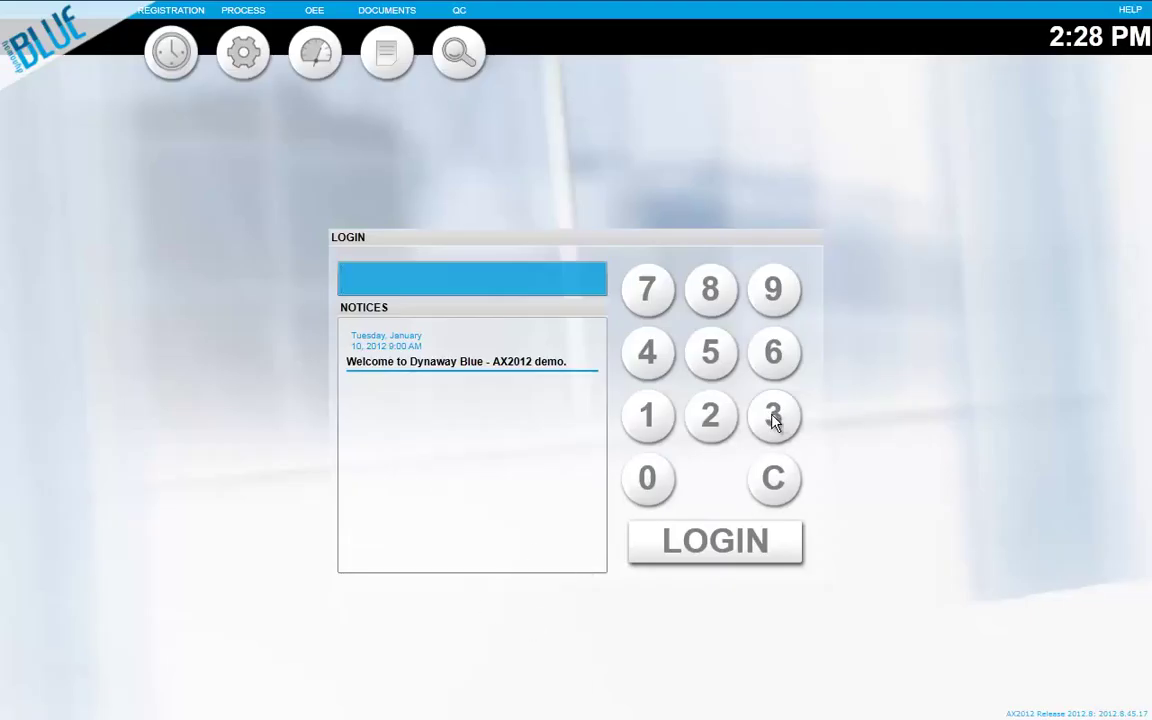
{"action": "left_click", "coordinate": [773, 418]}
{"action": "left_click", "coordinate": [657, 418]}
{"action": "left_click", "coordinate": [650, 360]}
{"action": "left_click", "coordinate": [648, 478]}
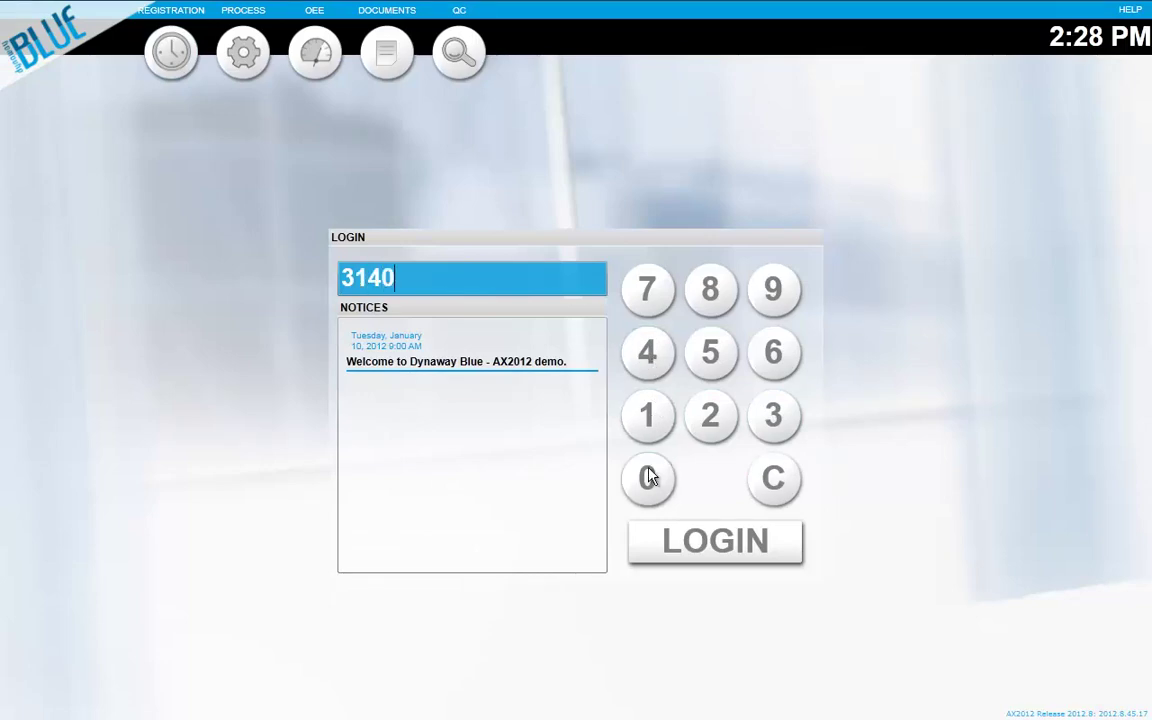
{"action": "left_click", "coordinate": [698, 556]}
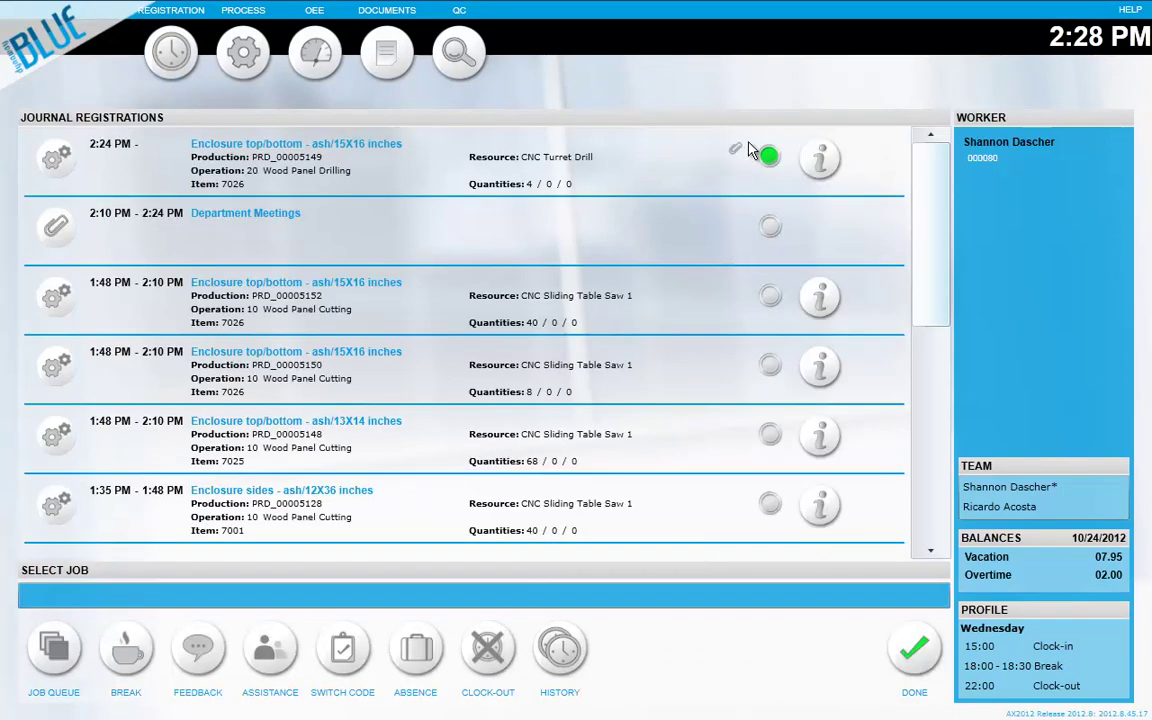
Open the documents of the active Wood Panel Drilling job and look through the ChernePipePlugSafetyManual
{"action": "left_click", "coordinate": [823, 166]}
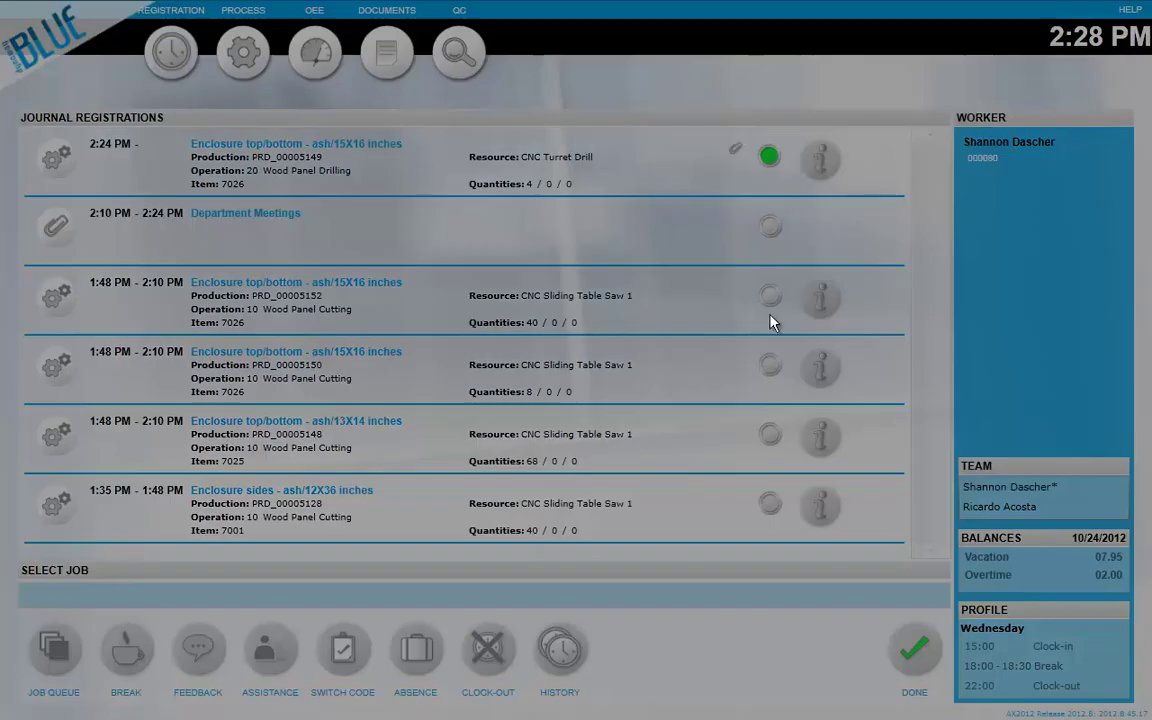
{"action": "left_click", "coordinate": [765, 555]}
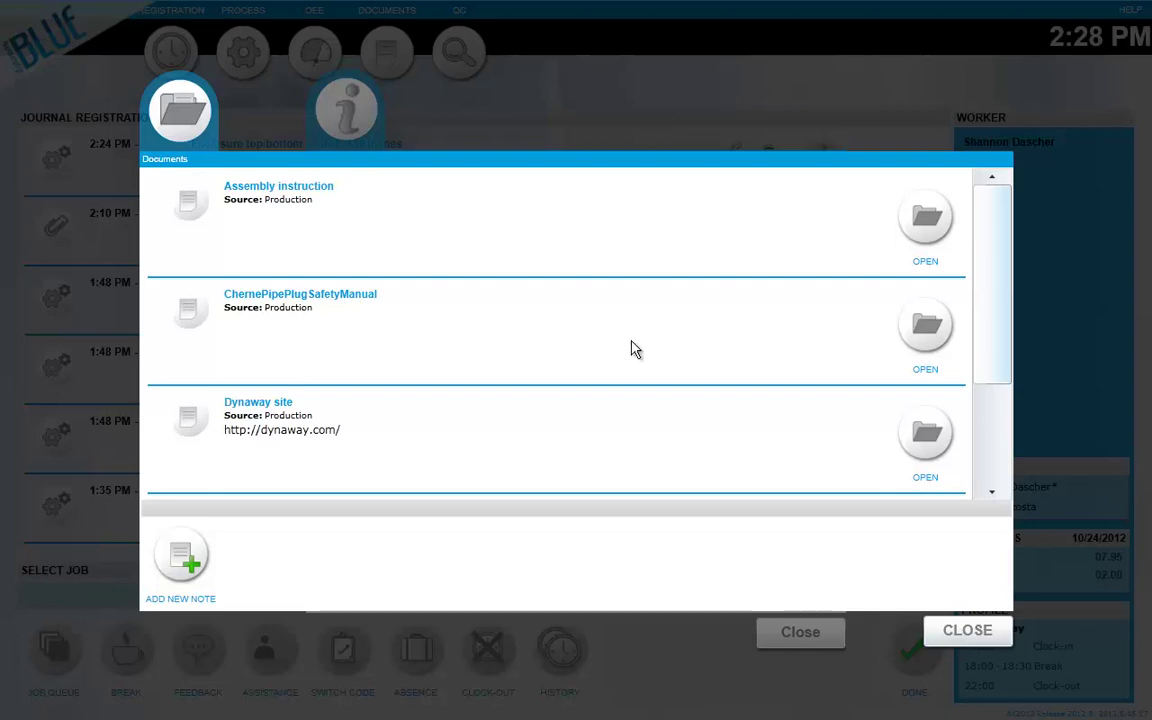
{"action": "left_click", "coordinate": [930, 336]}
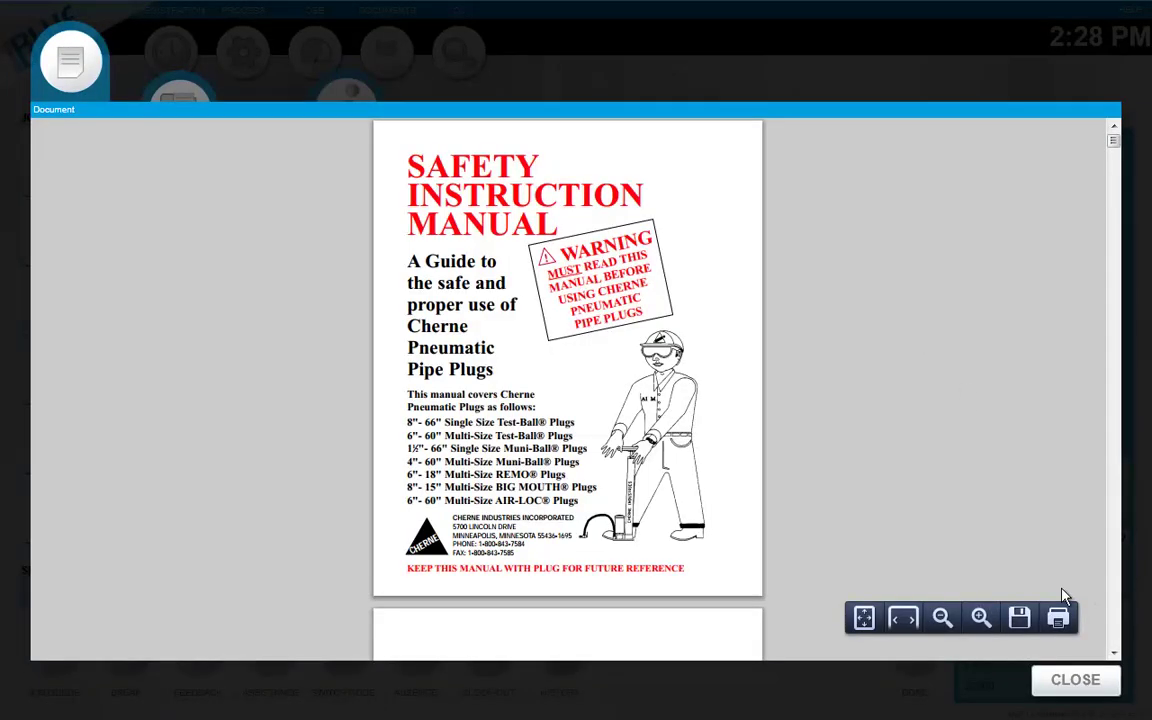
{"action": "scroll", "coordinate": [1100, 612], "scroll_direction": "down", "scroll_amount": 5}
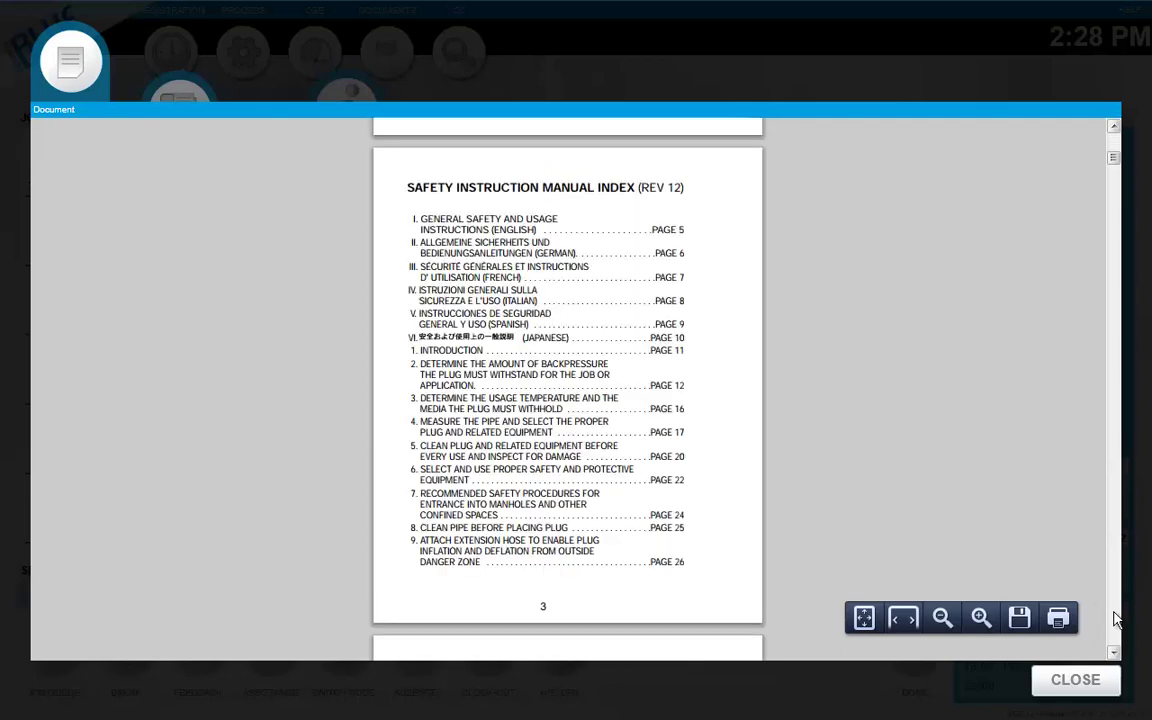
{"action": "left_click", "coordinate": [1106, 689]}
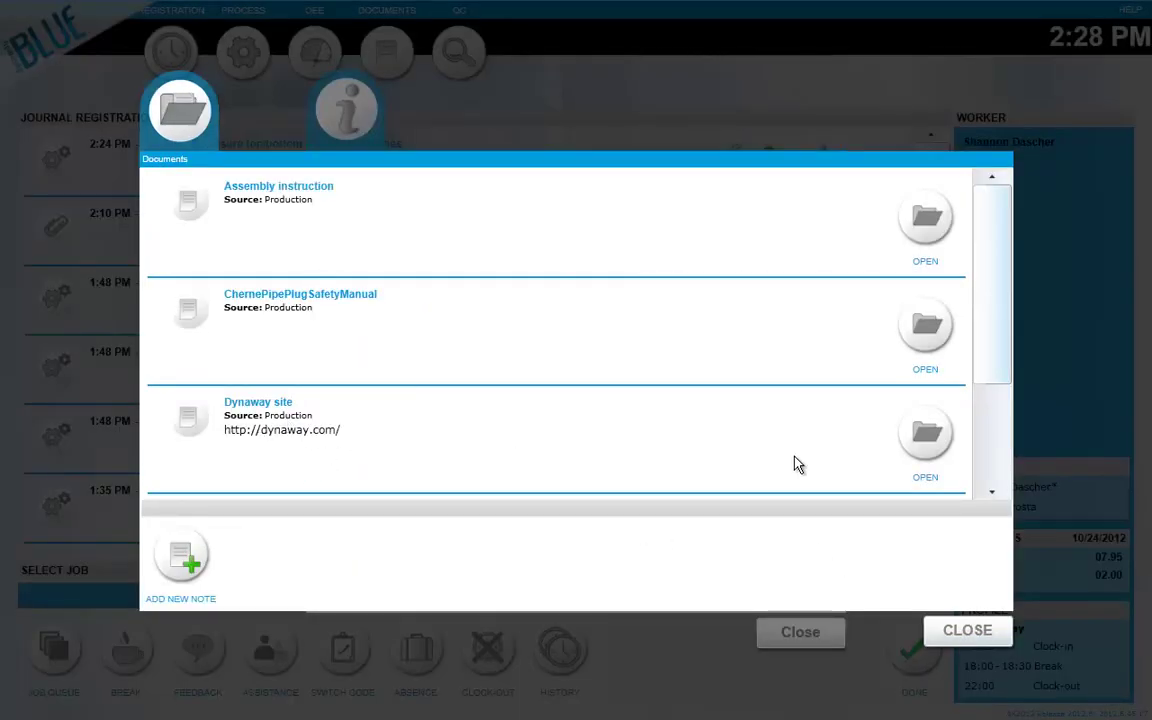
View the Dynaway site web page from the job's documents and return to the document list
{"action": "left_click", "coordinate": [928, 442]}
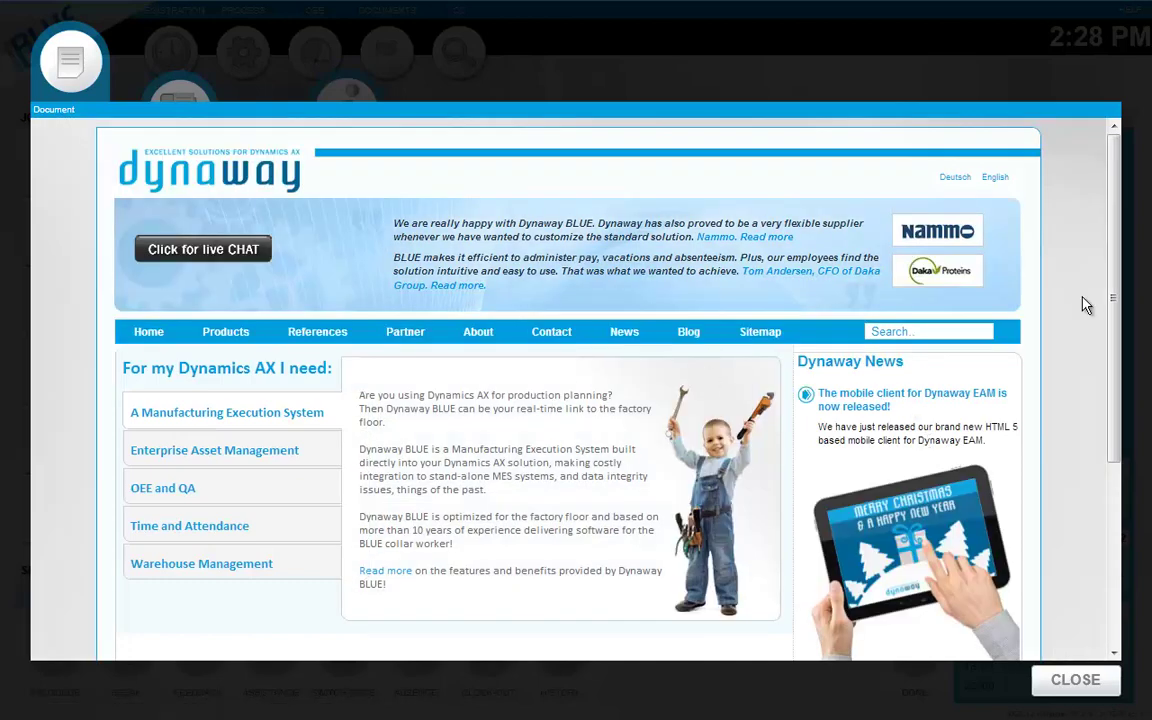
{"action": "left_click_drag", "start_coordinate": [1112, 300], "coordinate": [1116, 535]}
{"action": "left_click", "coordinate": [1075, 682]}
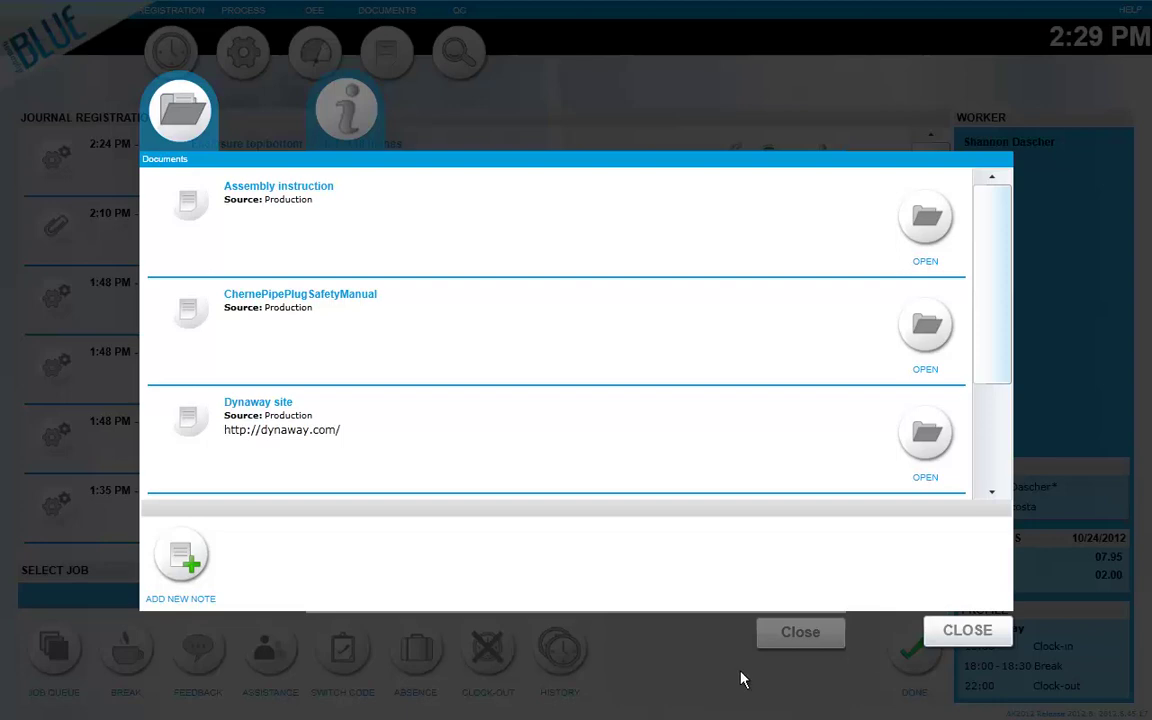
Add a new note with the text "Note from operator" to the job's documents
{"action": "left_click", "coordinate": [182, 558]}
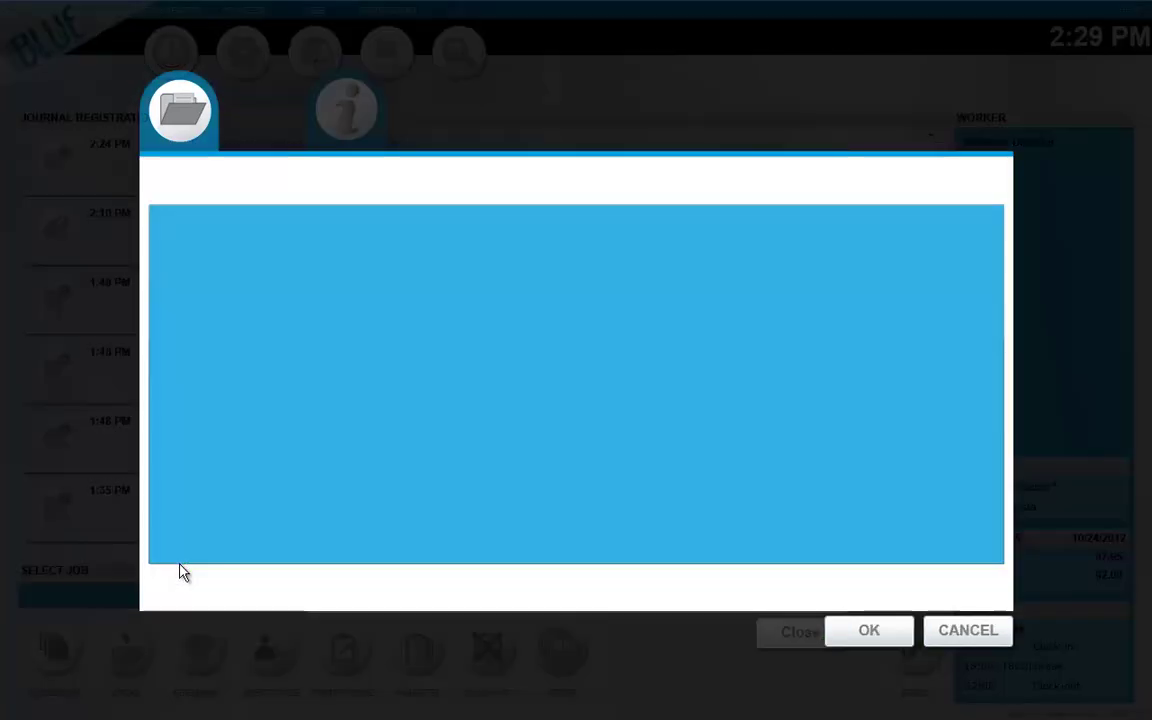
{"action": "left_click", "coordinate": [240, 252]}
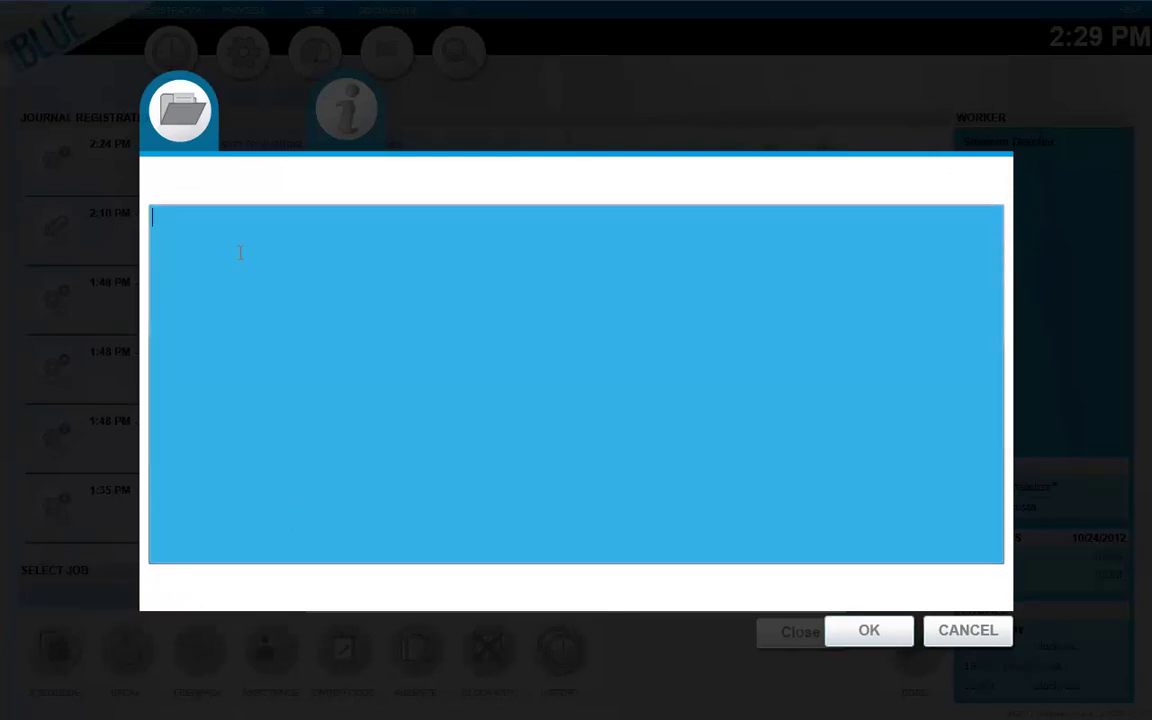
{"action": "left_click", "coordinate": [393, 378]}
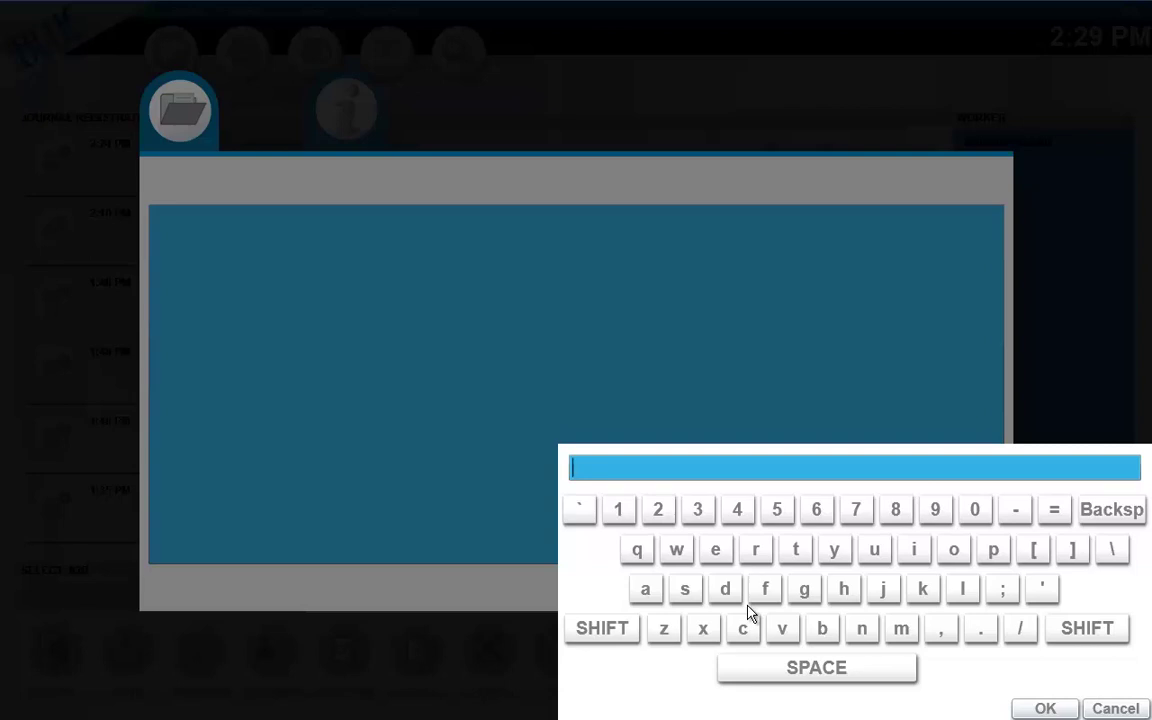
{"action": "type", "text": "No"}
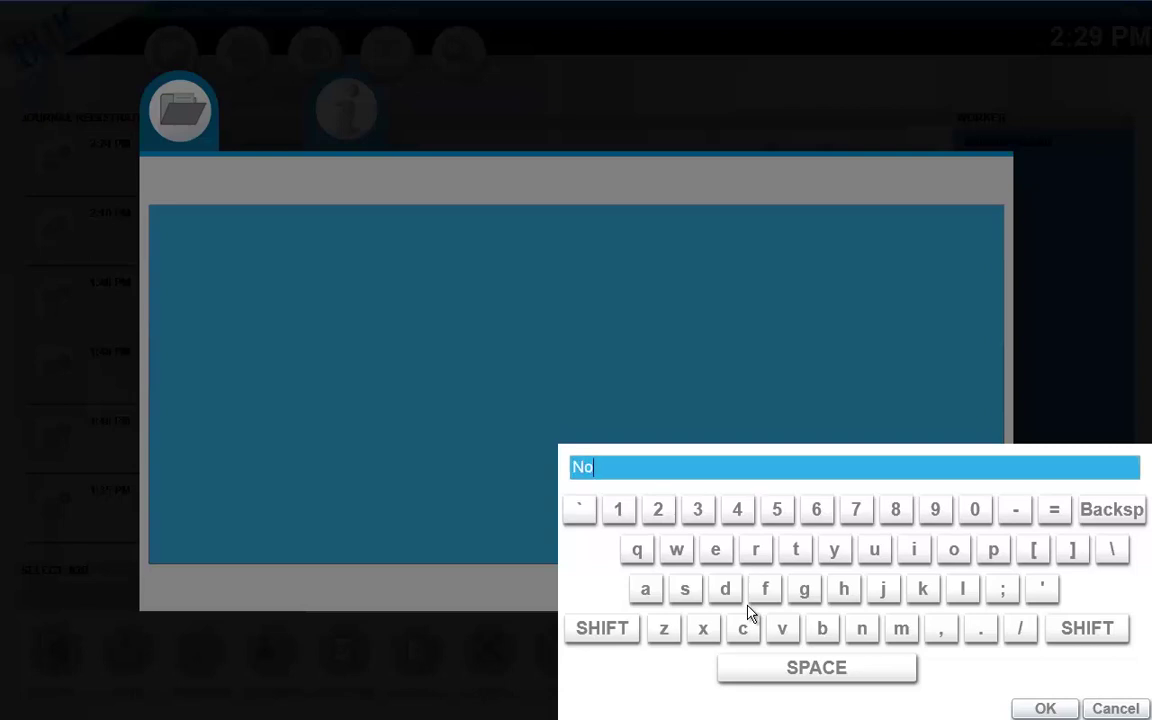
{"action": "type", "text": "te from operator"}
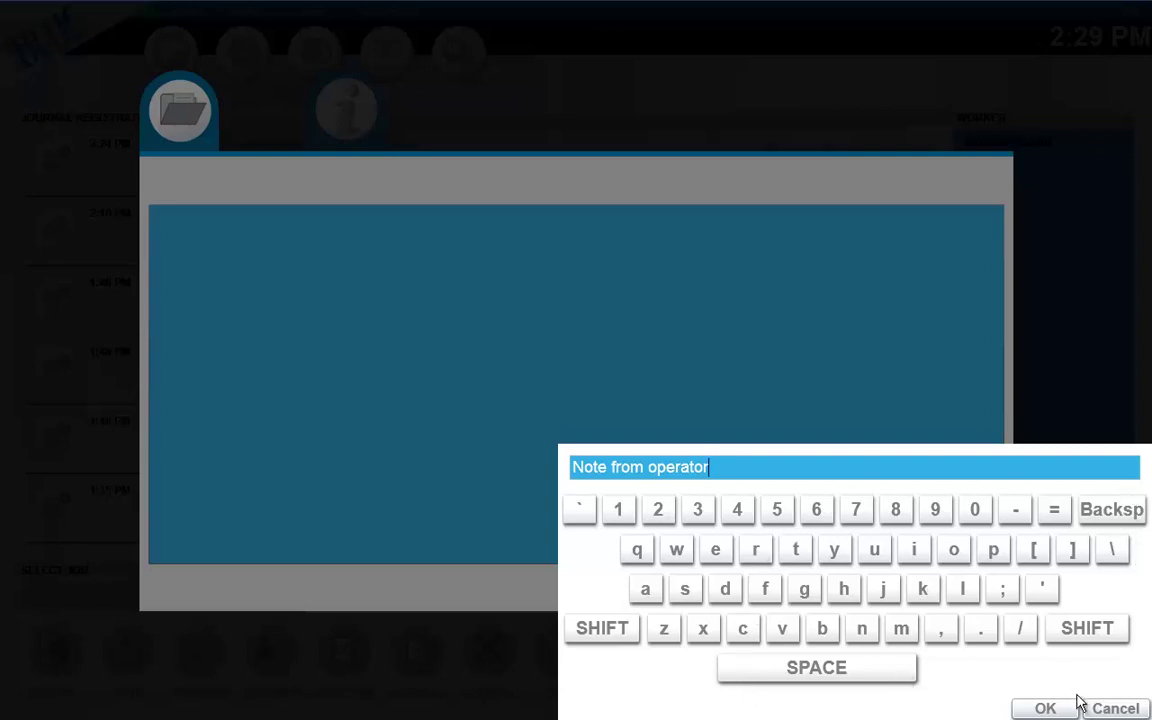
{"action": "left_click", "coordinate": [1046, 708]}
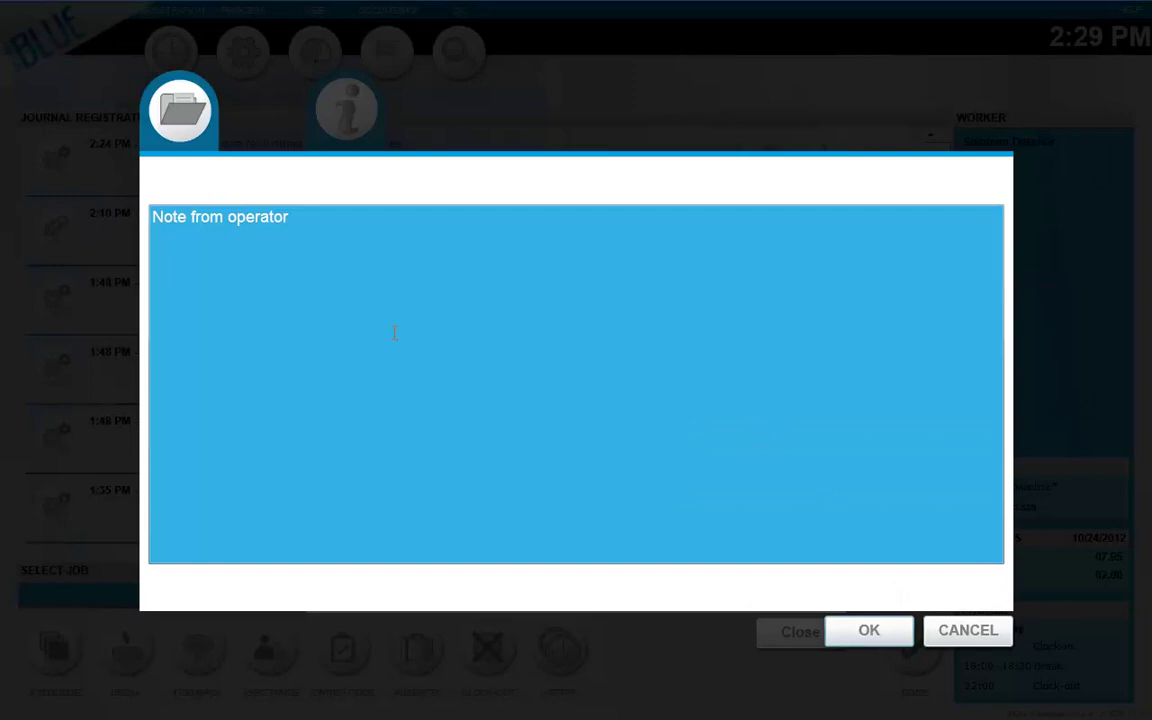
{"action": "left_click", "coordinate": [864, 630]}
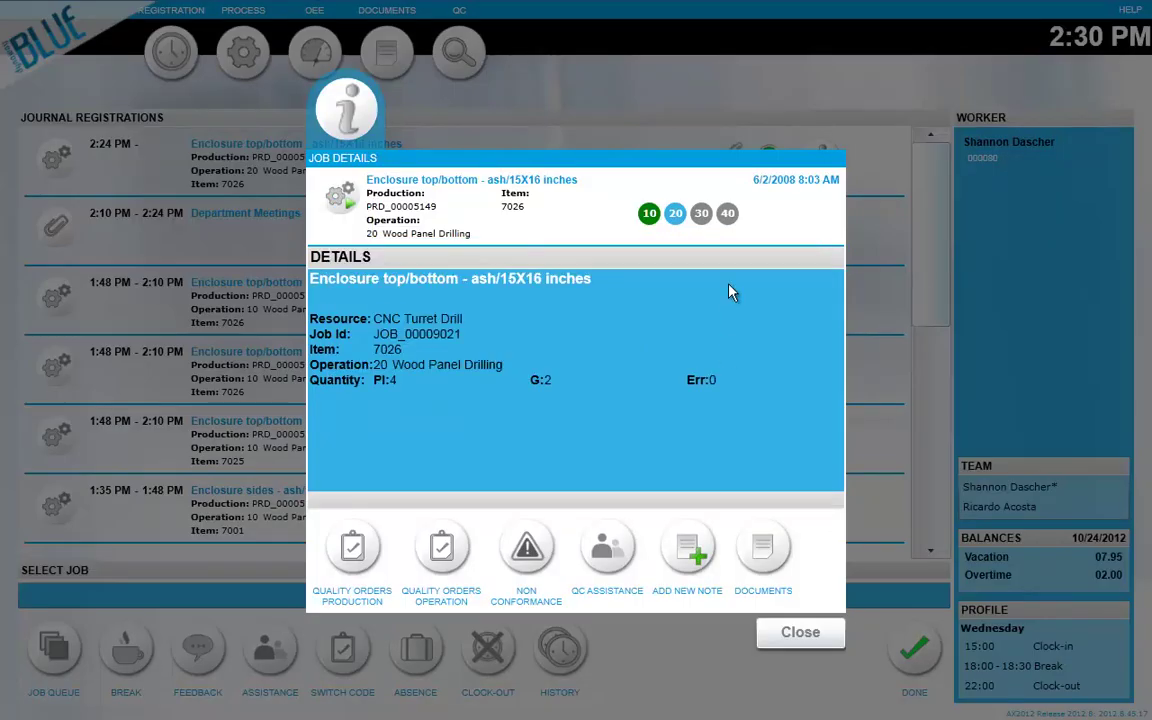
Close the job details, register the indirect activity Equipment repair and confirm the feedback that stops the active drilling job
{"action": "left_click", "coordinate": [810, 633]}
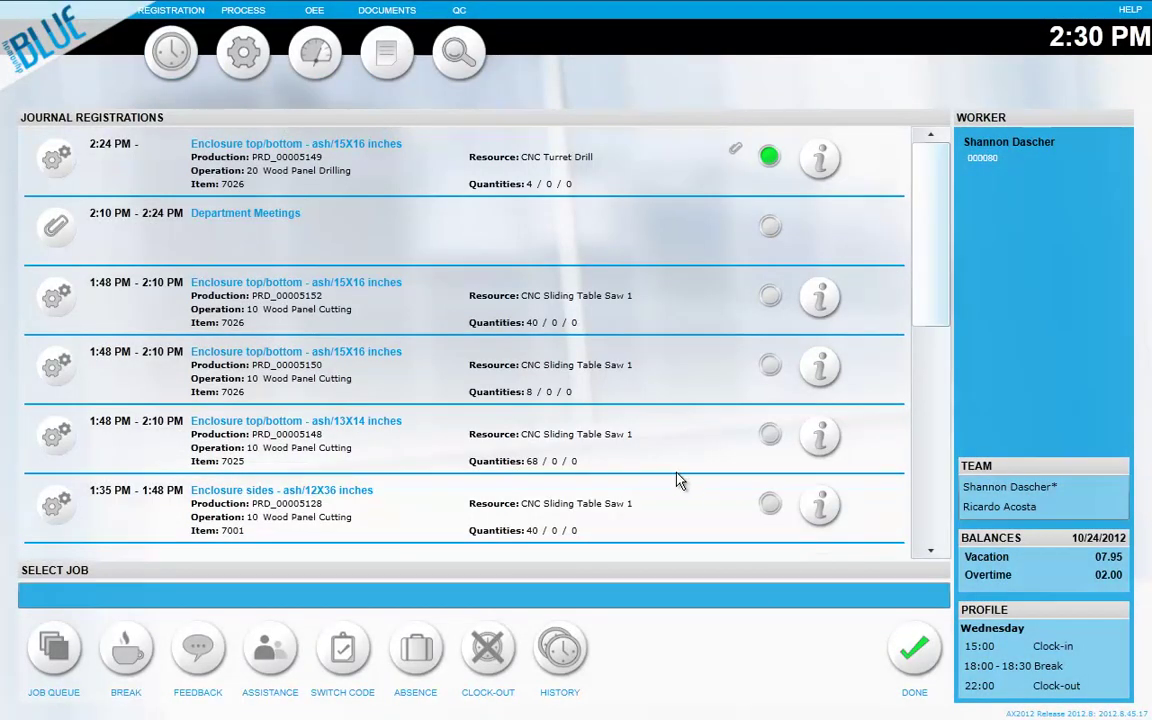
{"action": "left_click", "coordinate": [54, 650]}
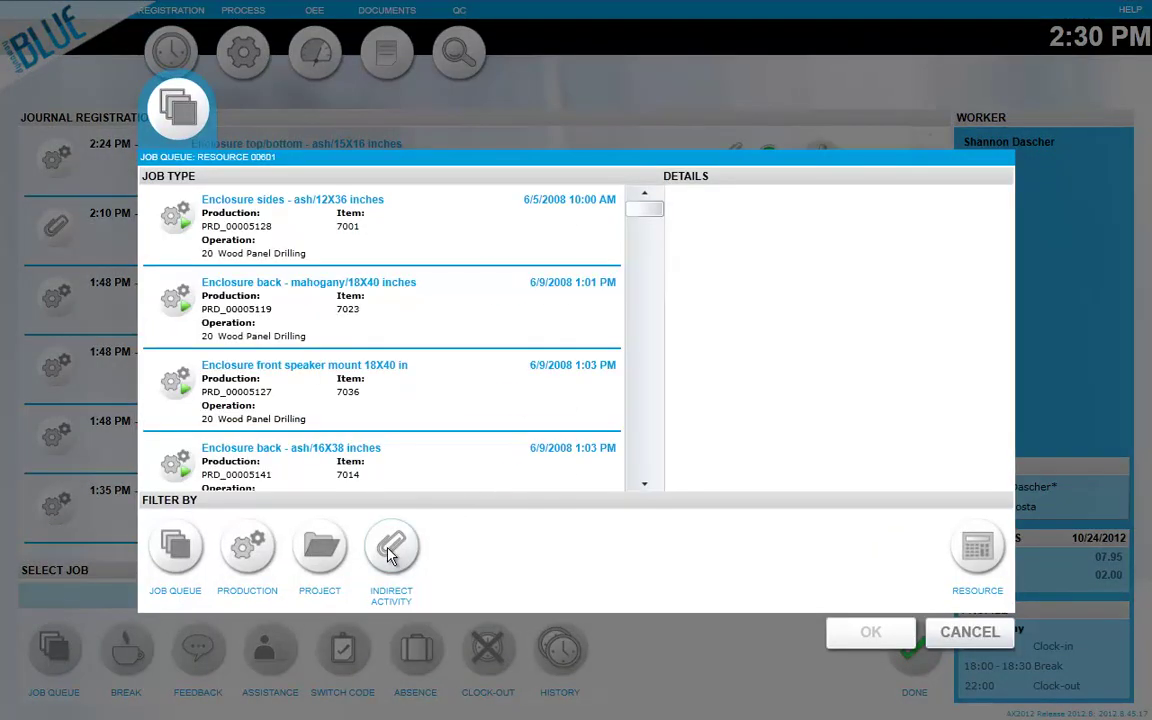
{"action": "left_click", "coordinate": [390, 555]}
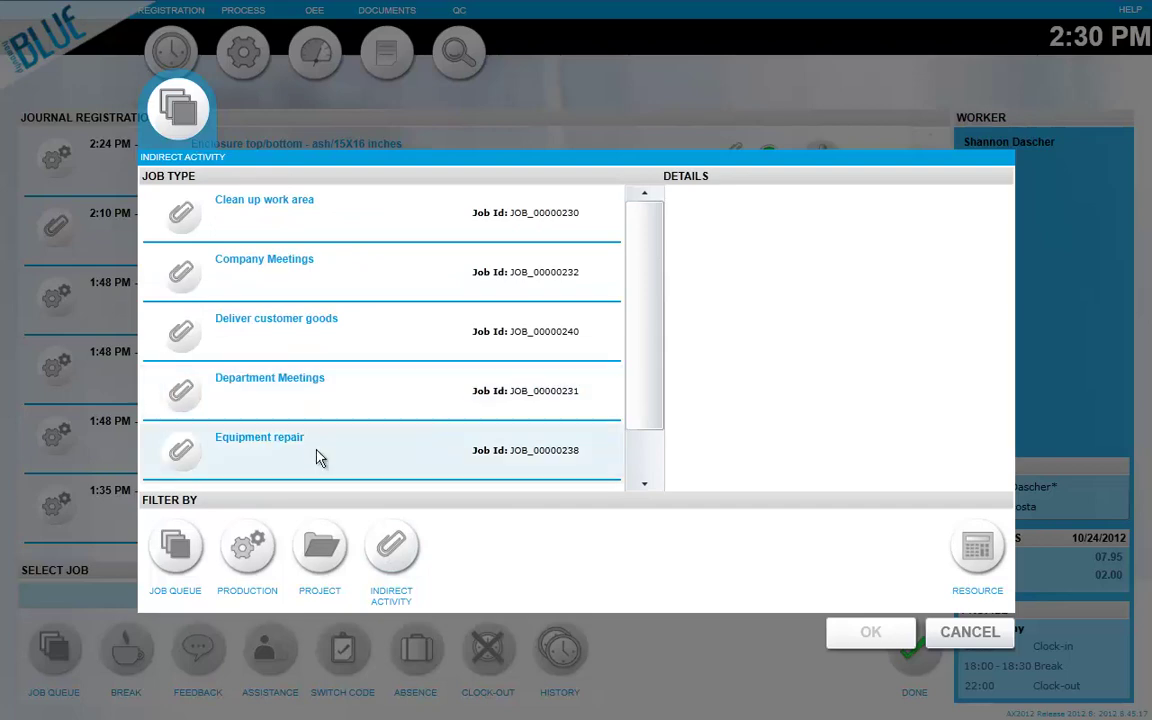
{"action": "left_click", "coordinate": [334, 458]}
{"action": "left_click", "coordinate": [868, 632]}
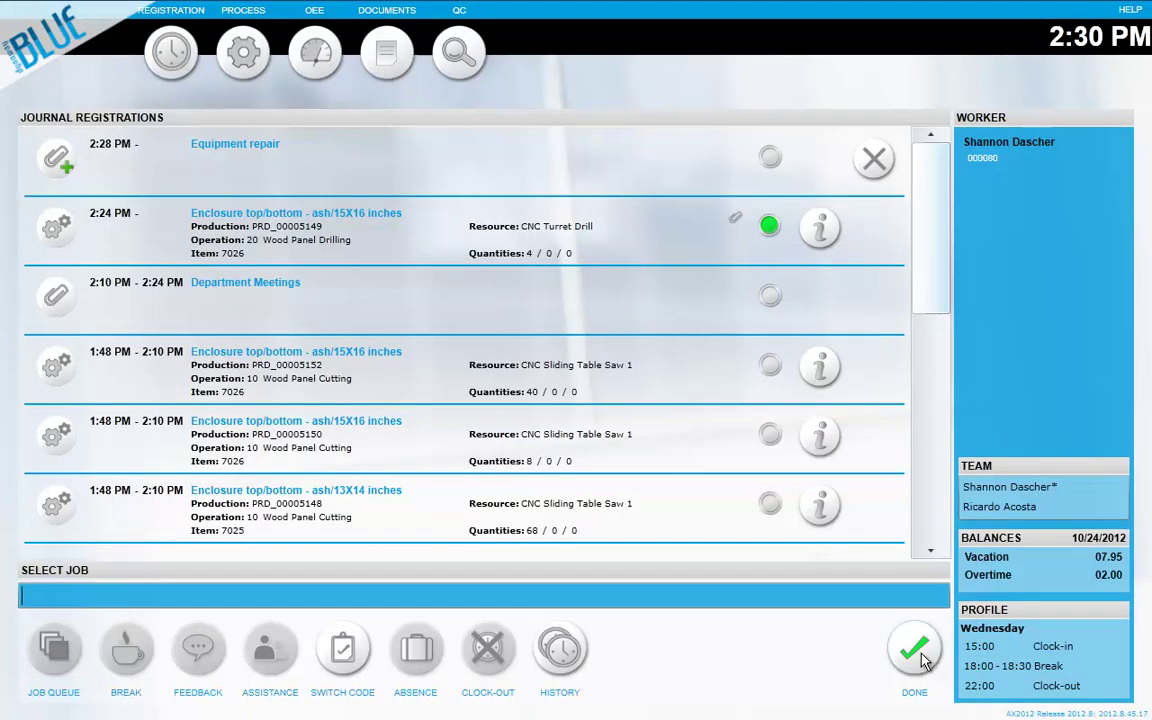
{"action": "left_click", "coordinate": [918, 652]}
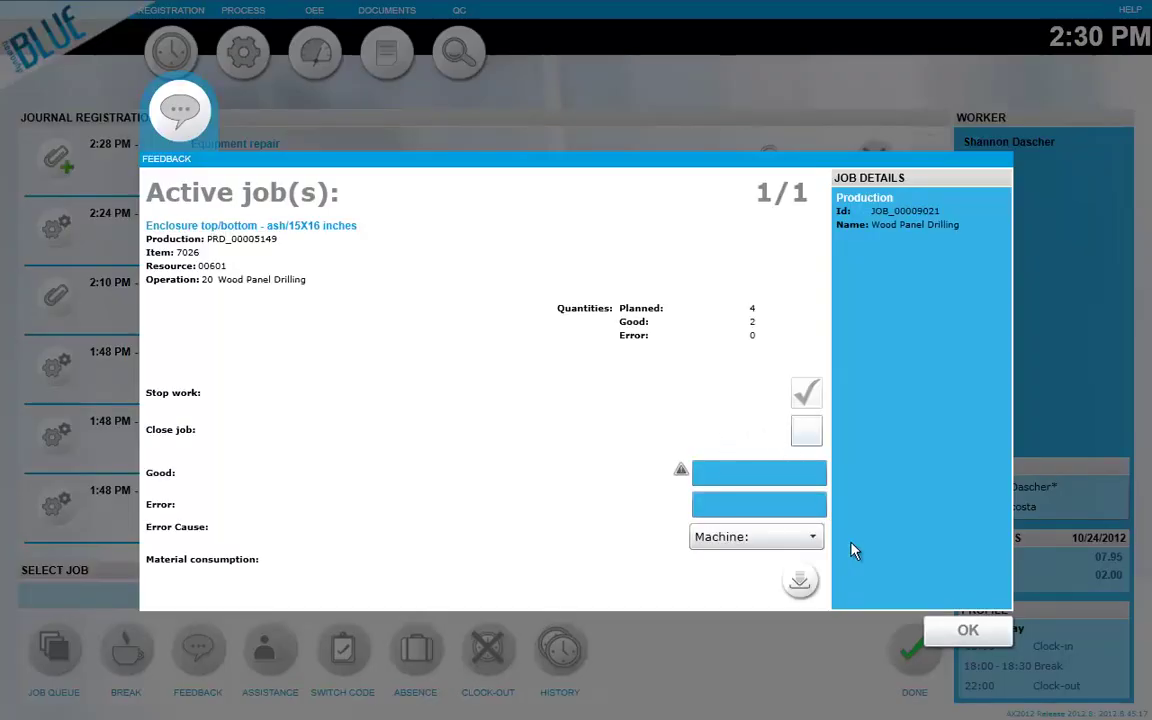
{"action": "left_click", "coordinate": [955, 640]}
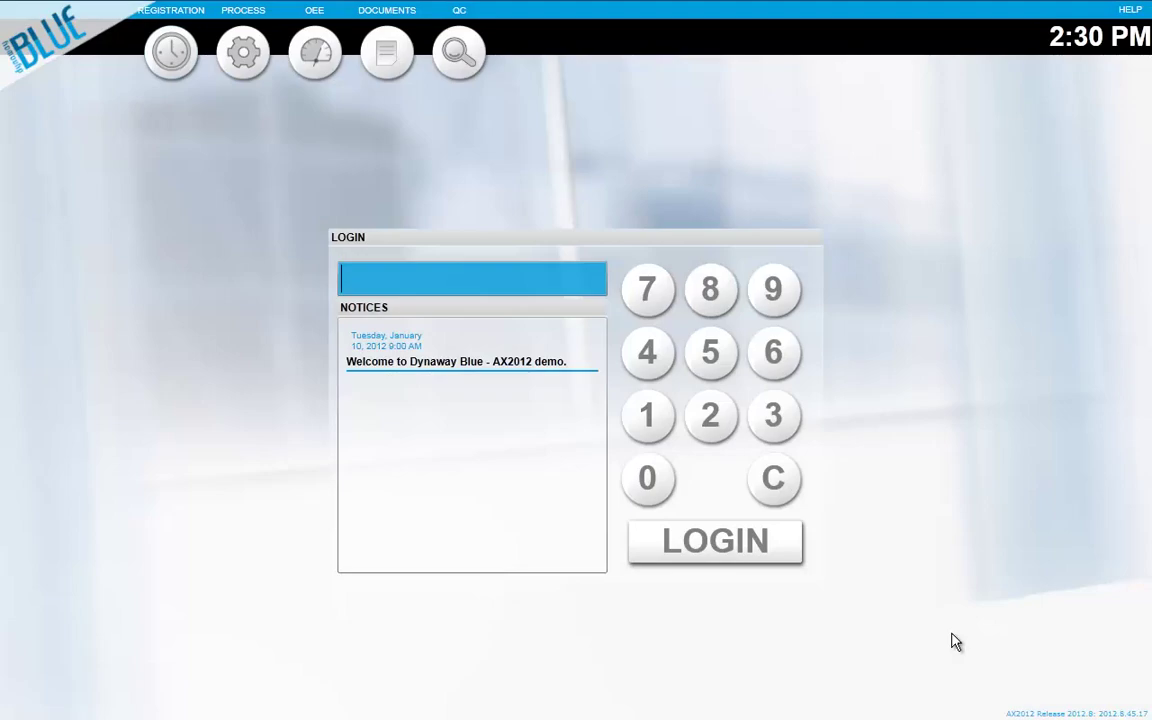
Switch to Dynamics AX, view the operator's note among the attachments of production order PRD_00005149, and return to Dynaway Blue
{"action": "key", "text": "alt+Tab"}
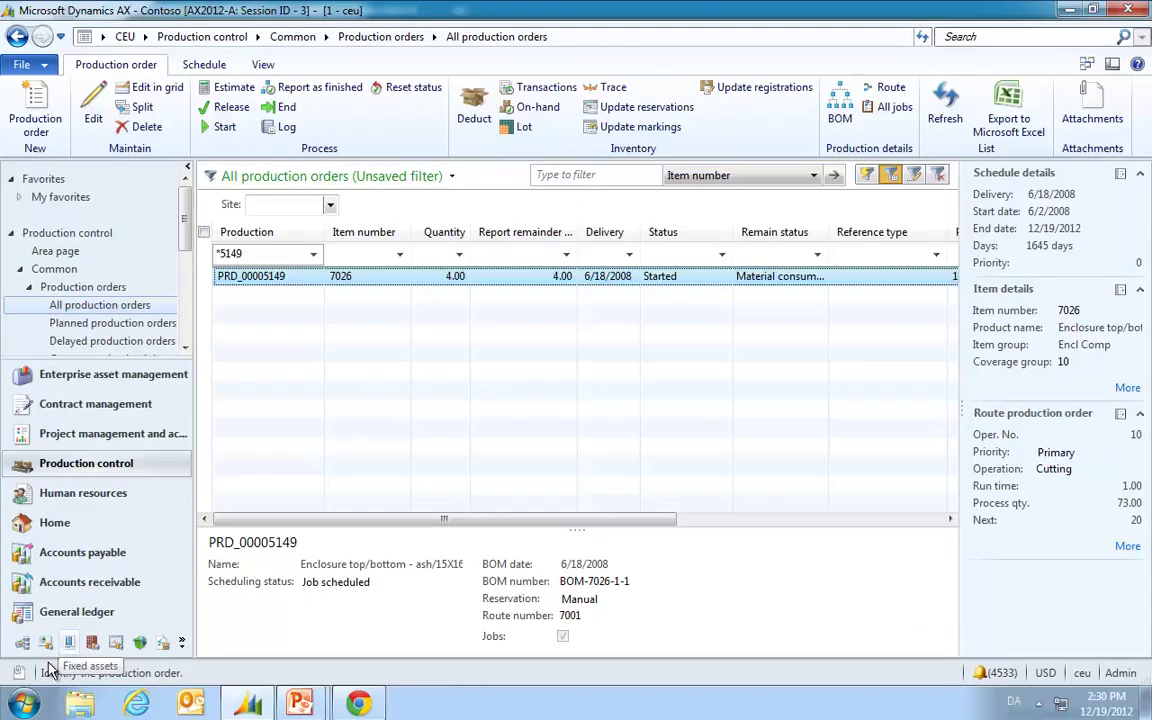
{"action": "left_click", "coordinate": [19, 673]}
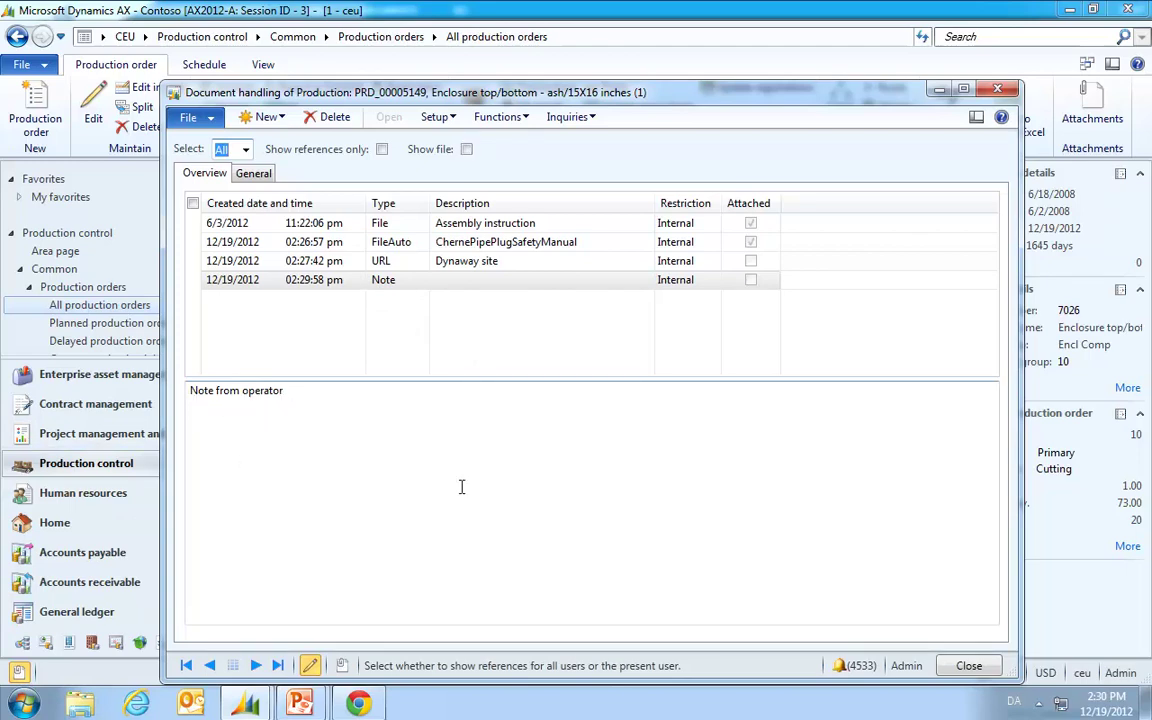
{"action": "key", "text": "alt+Tab"}
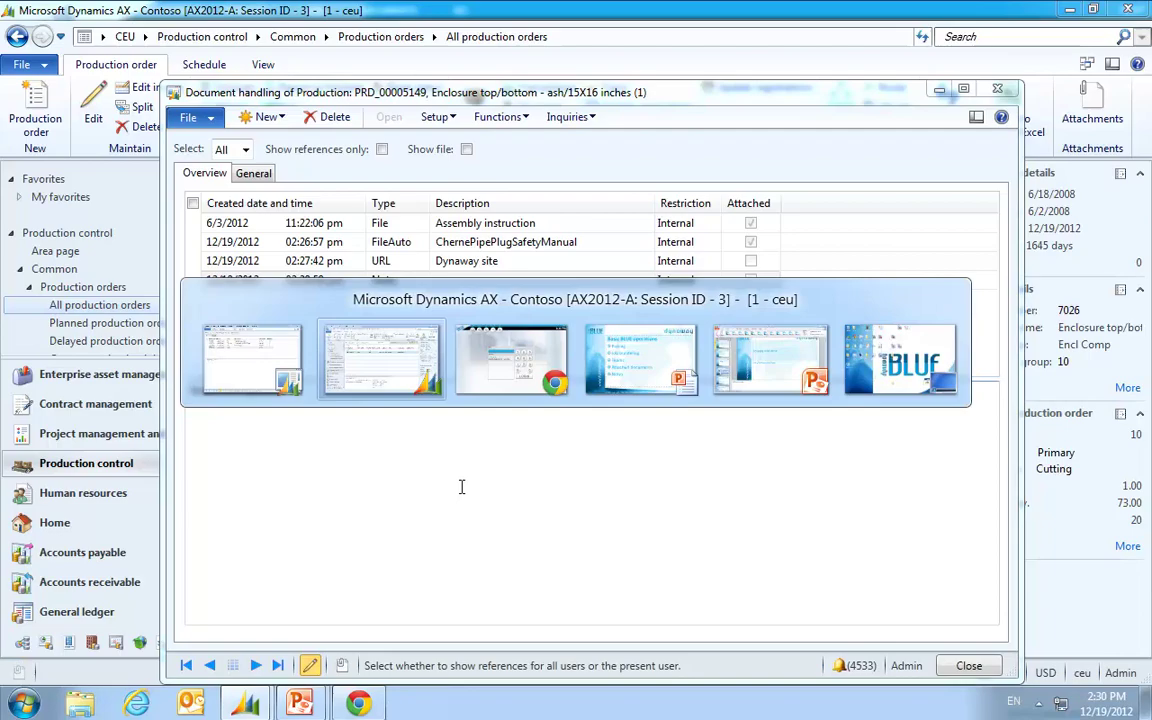
{"action": "key", "text": "alt+Tab"}
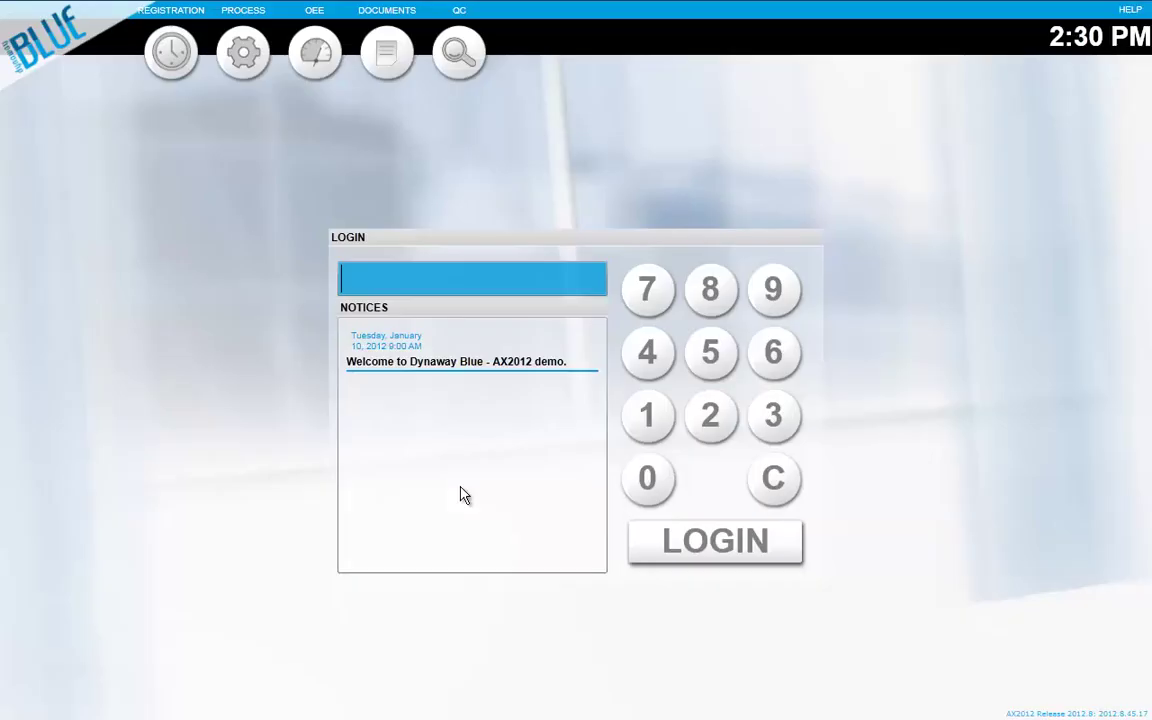
Log in to Dynaway Blue with the worker's login code
{"action": "left_click", "coordinate": [790, 421]}
{"action": "left_click", "coordinate": [647, 423]}
{"action": "left_click", "coordinate": [649, 360]}
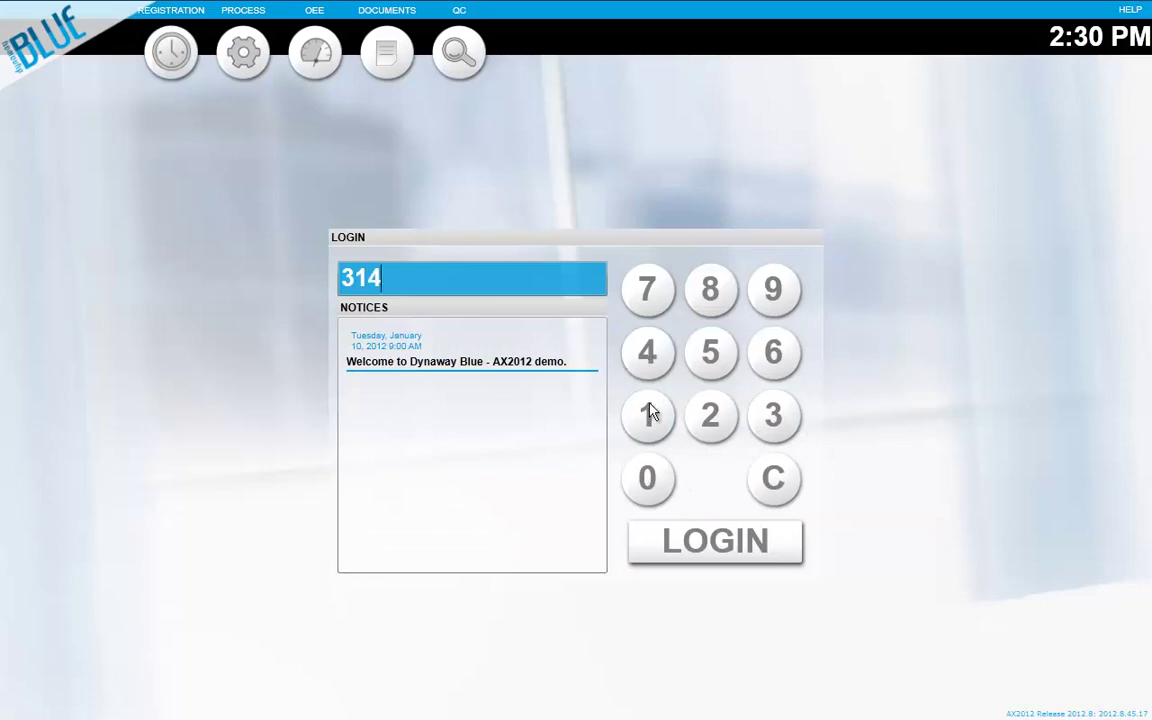
{"action": "left_click", "coordinate": [653, 482]}
{"action": "left_click", "coordinate": [694, 543]}
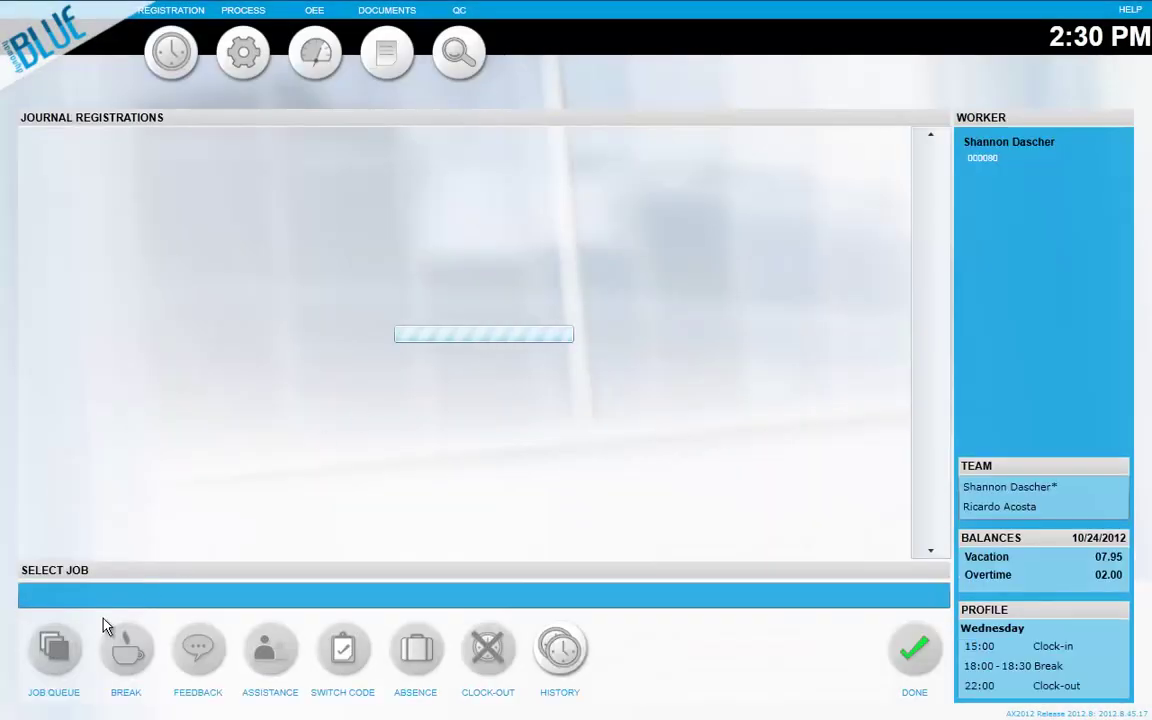
Select the Wood Panel Drilling job of PRD_00005149 from the job queue and close the safety manual after viewing it
{"action": "left_click", "coordinate": [55, 648]}
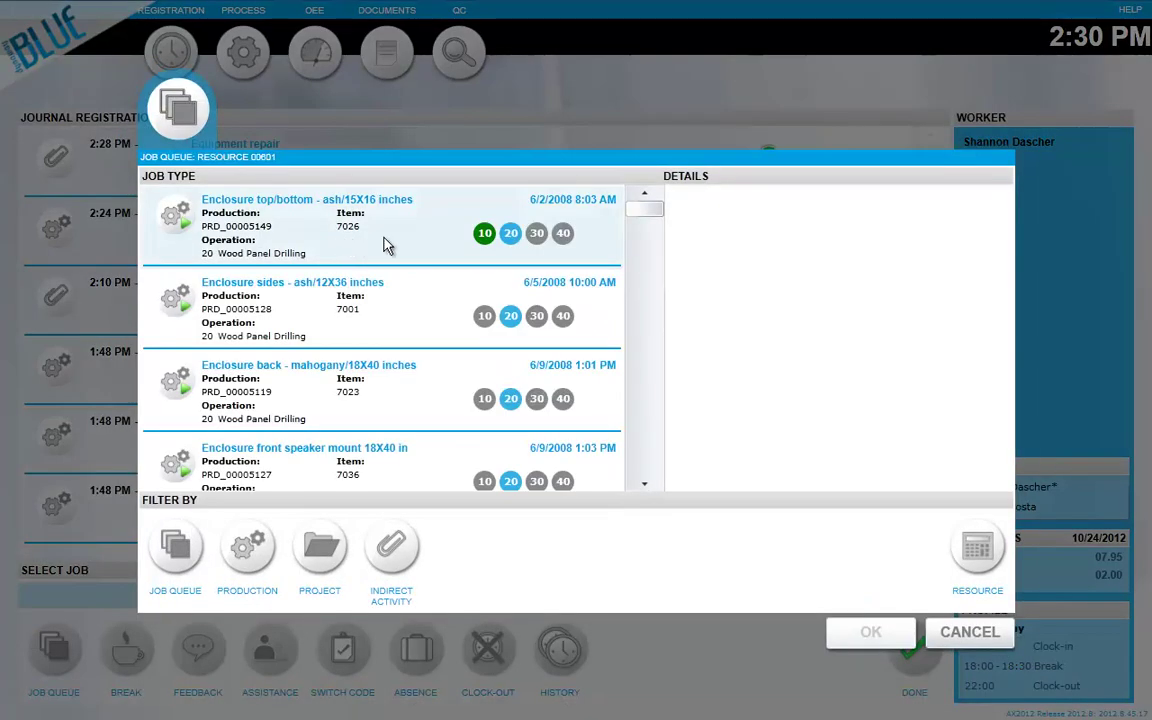
{"action": "left_click", "coordinate": [345, 221]}
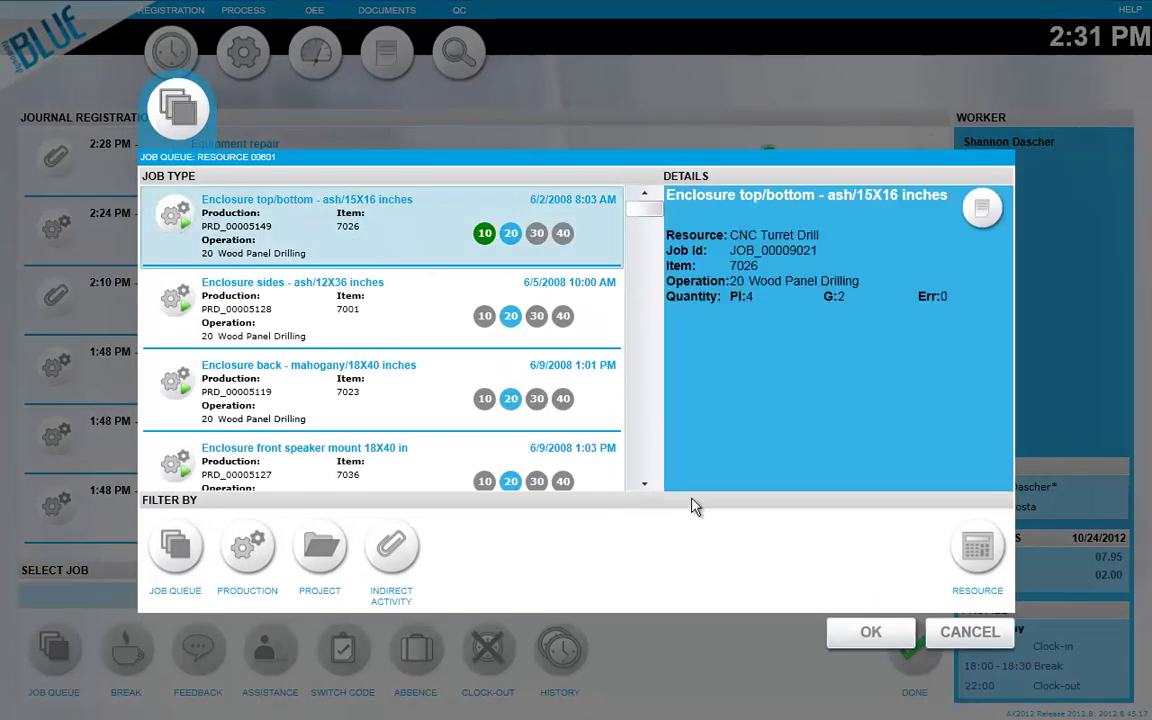
{"action": "left_click", "coordinate": [871, 633]}
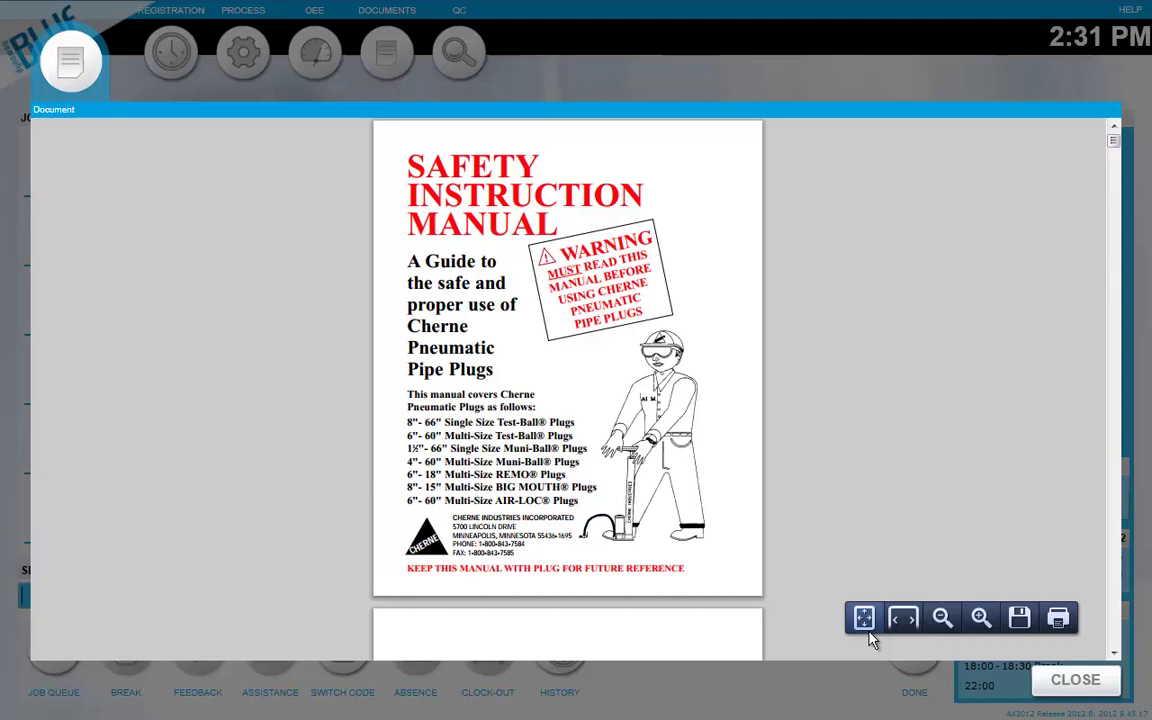
{"action": "left_click", "coordinate": [1072, 680]}
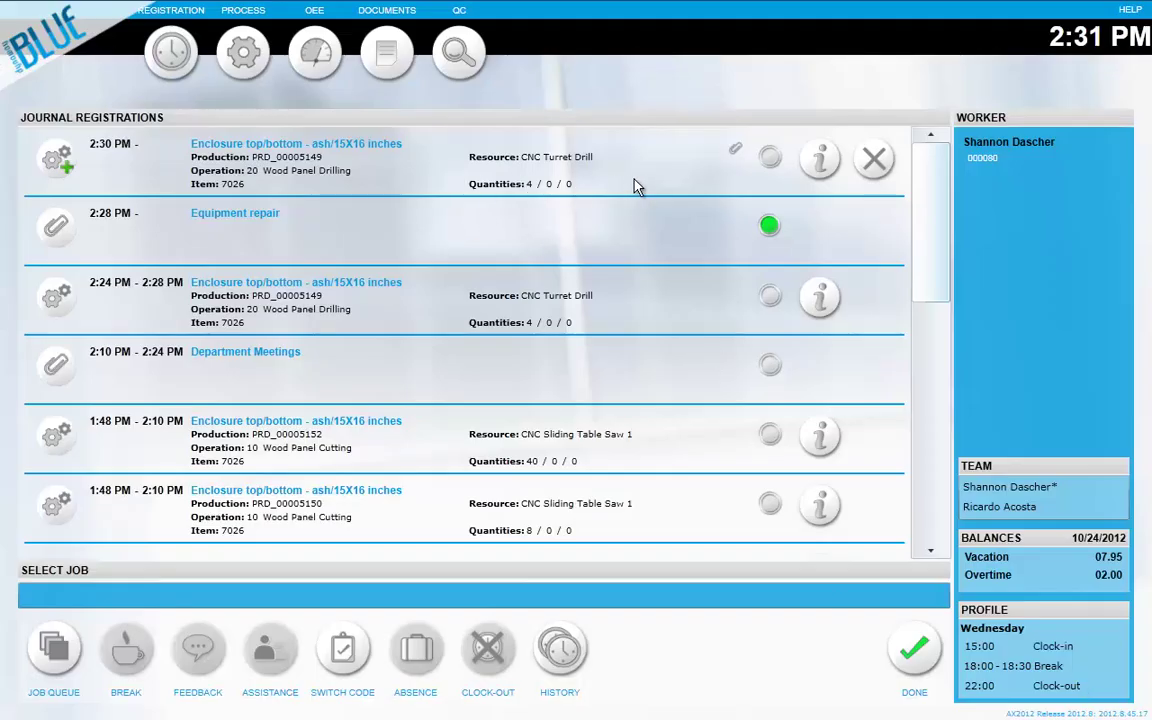
Review the selected drilling job's documents down to the operator's note, and complete the job registration
{"action": "left_click", "coordinate": [820, 160]}
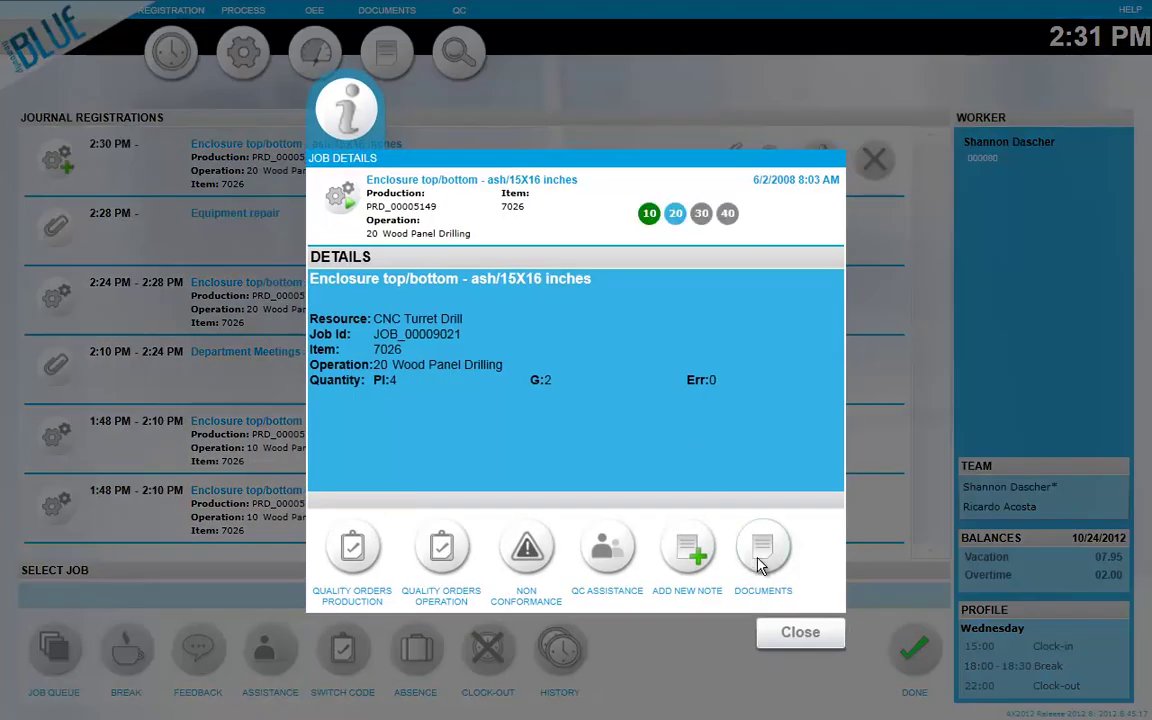
{"action": "left_click", "coordinate": [758, 560]}
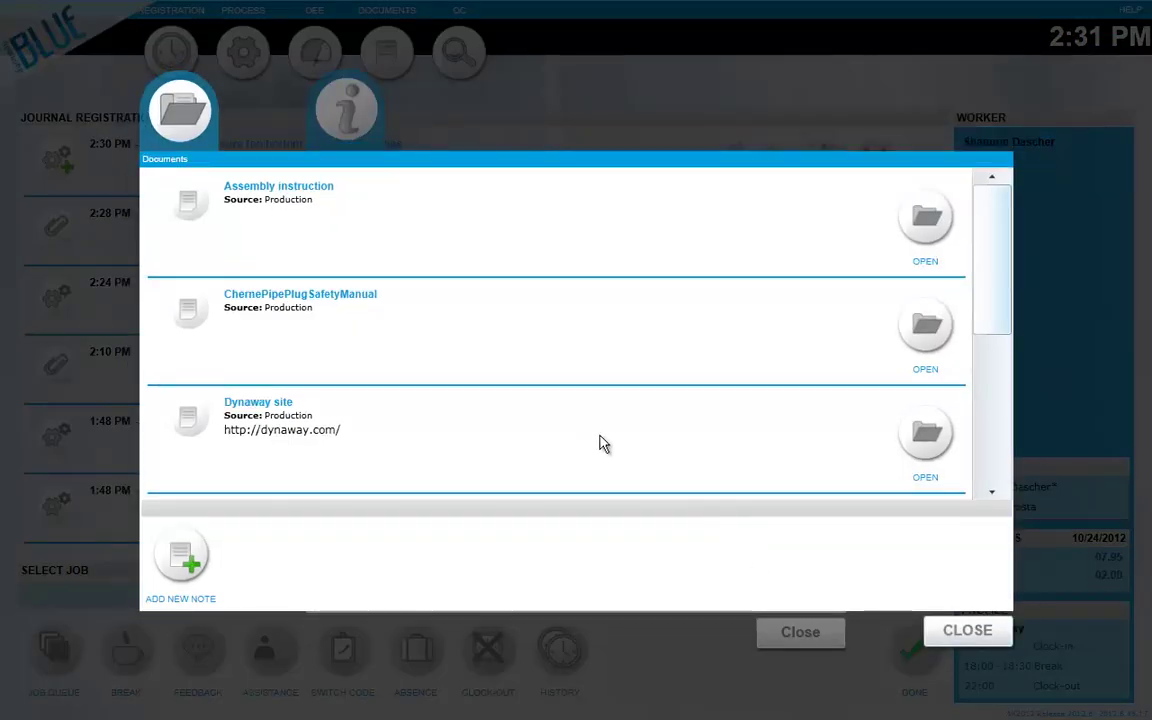
{"action": "left_click", "coordinate": [992, 492]}
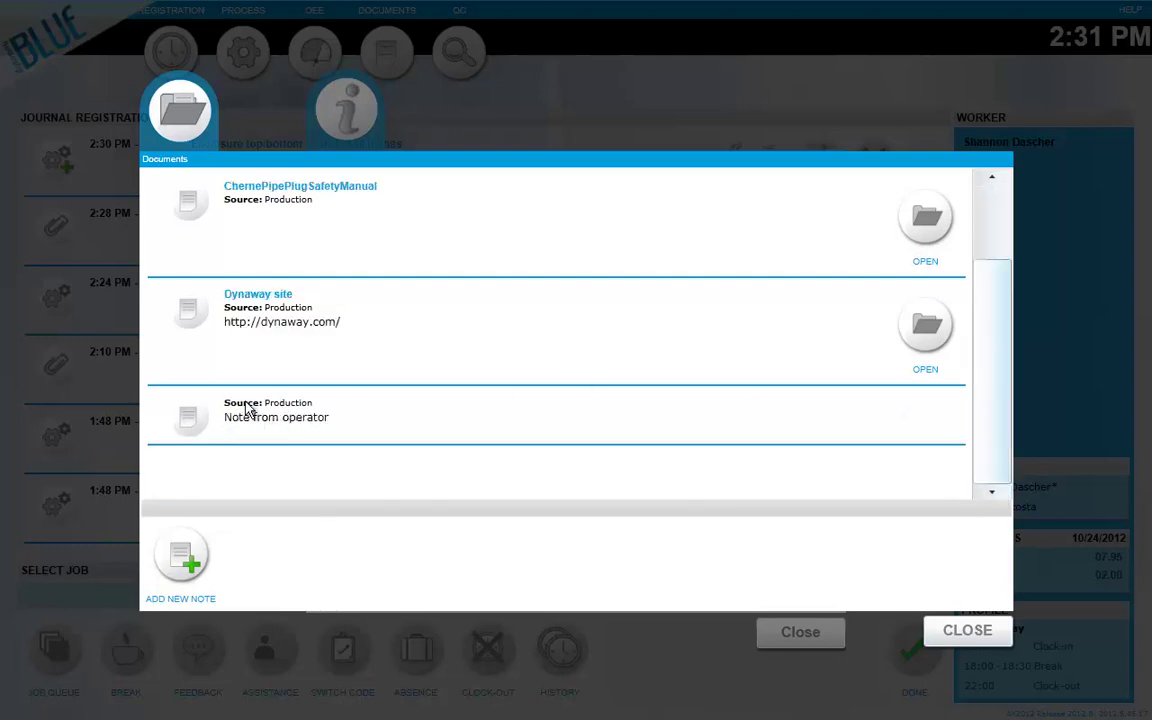
{"action": "left_click", "coordinate": [967, 631]}
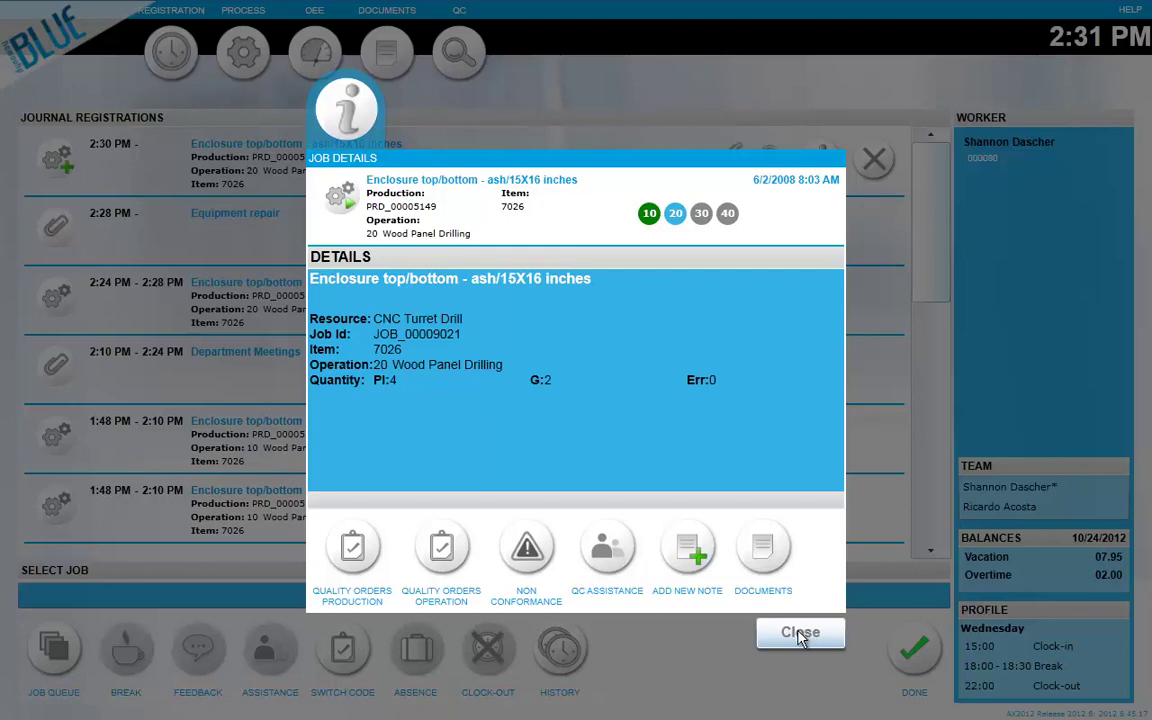
{"action": "left_click", "coordinate": [800, 634]}
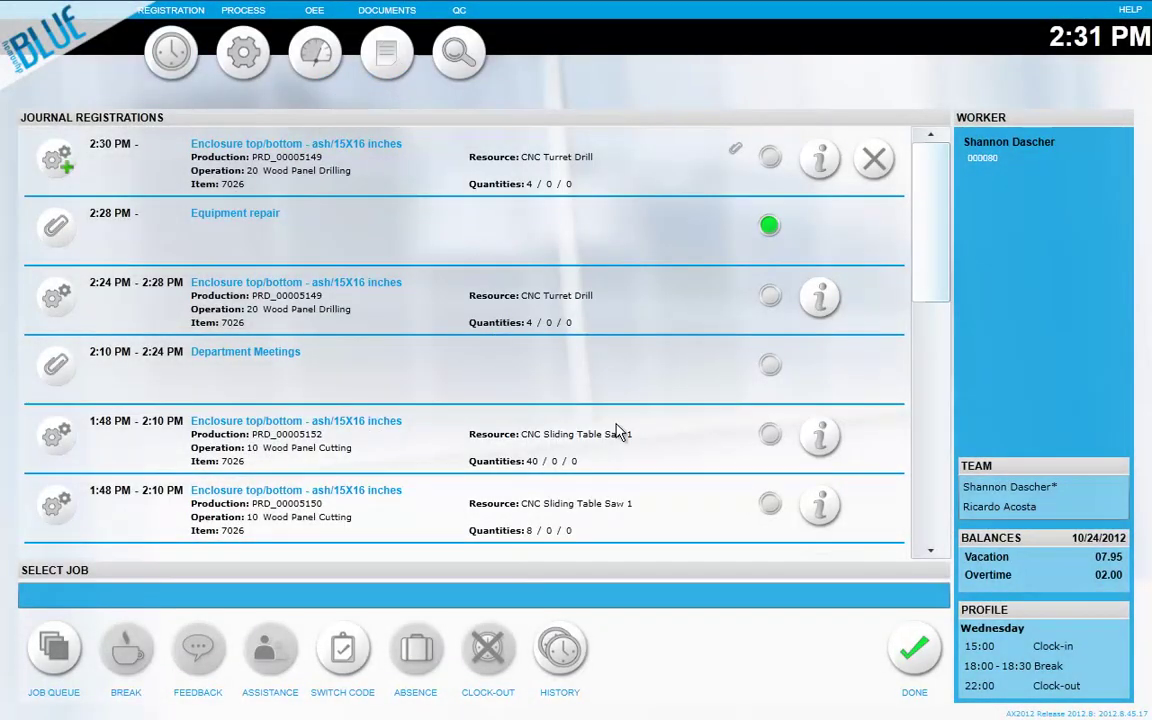
{"action": "left_click", "coordinate": [912, 652]}
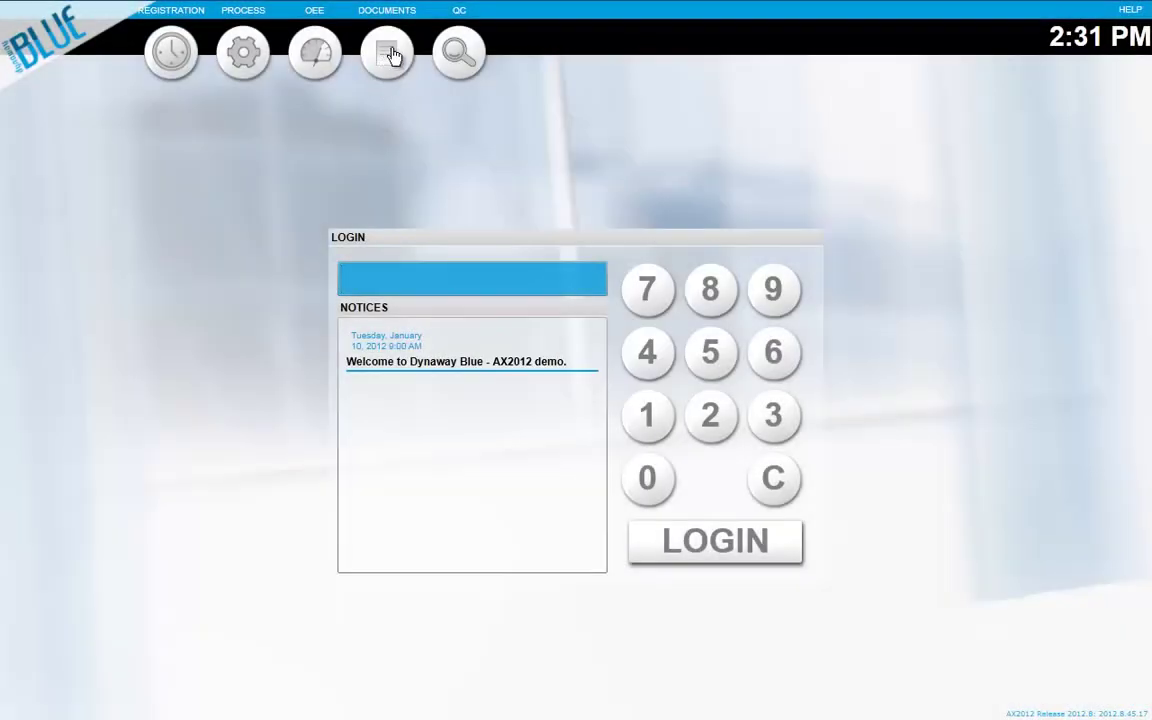
View the Maintenance_01 document in the Greasing descriptions folder of the Service documents collection
{"action": "left_click", "coordinate": [385, 50]}
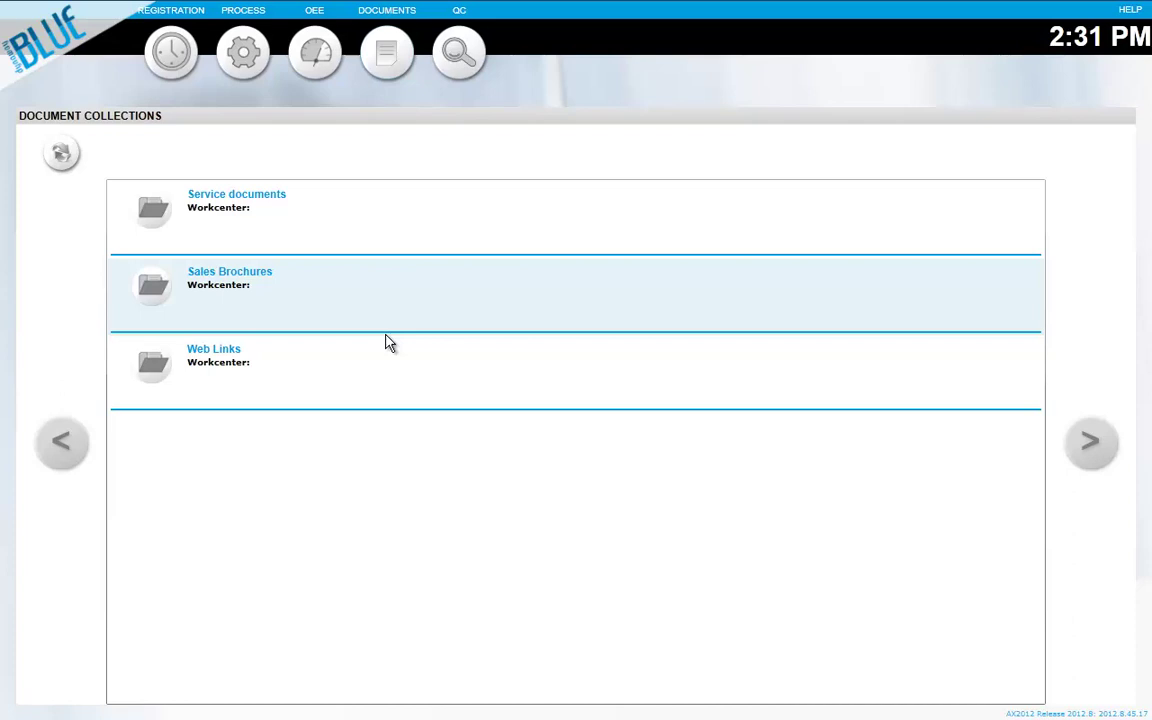
{"action": "left_click", "coordinate": [266, 204]}
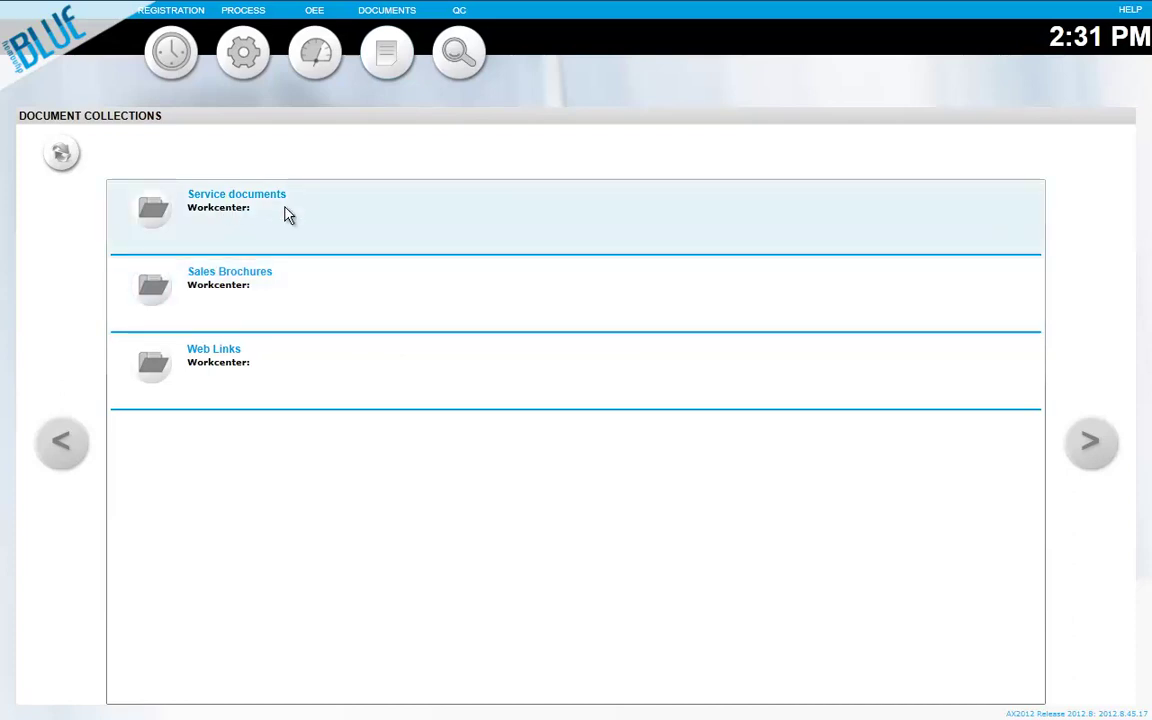
{"action": "left_click", "coordinate": [288, 214]}
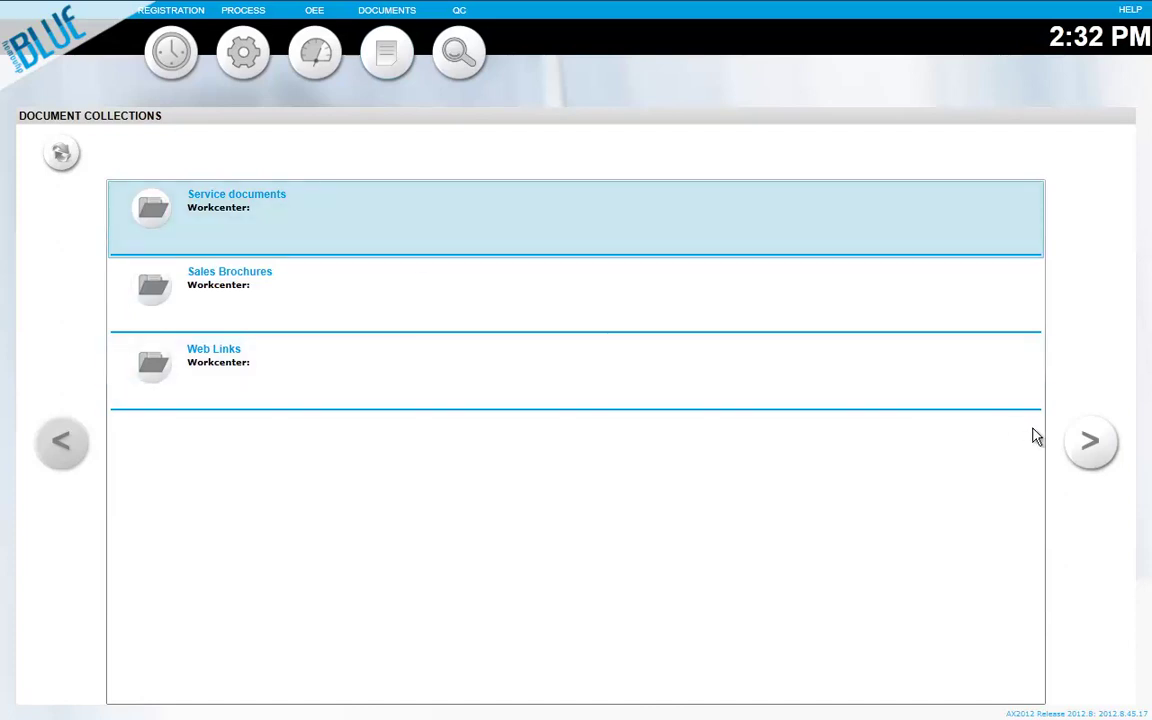
{"action": "left_click", "coordinate": [1088, 443]}
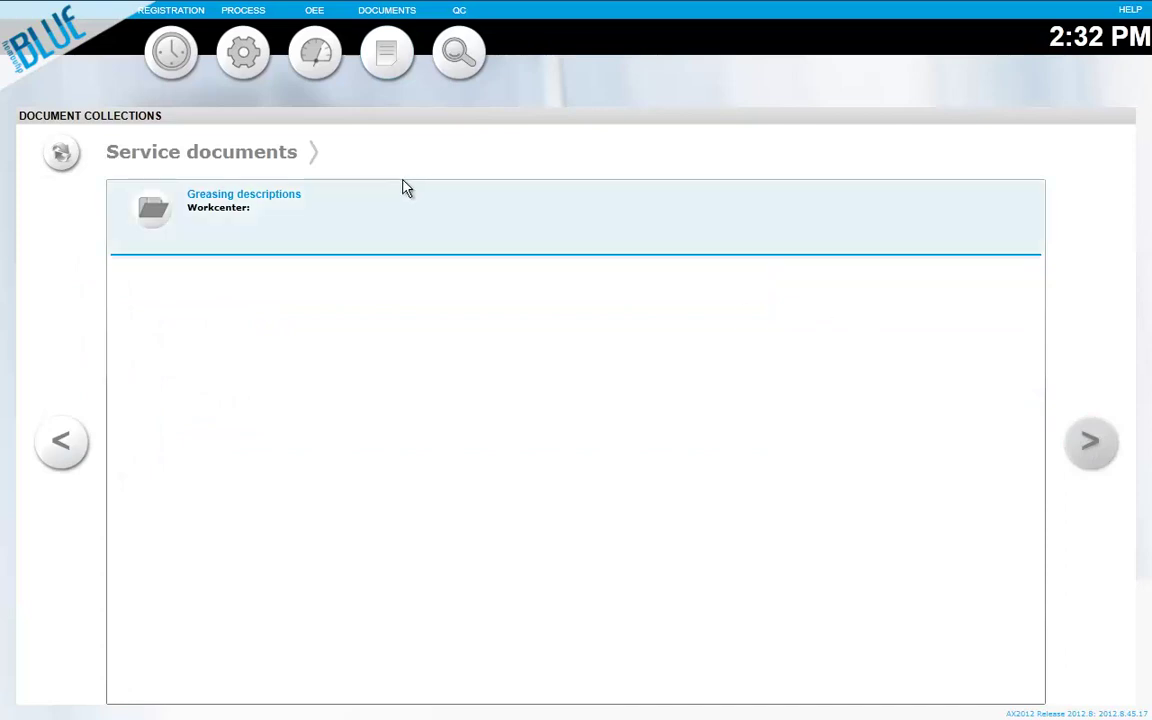
{"action": "left_click", "coordinate": [363, 230]}
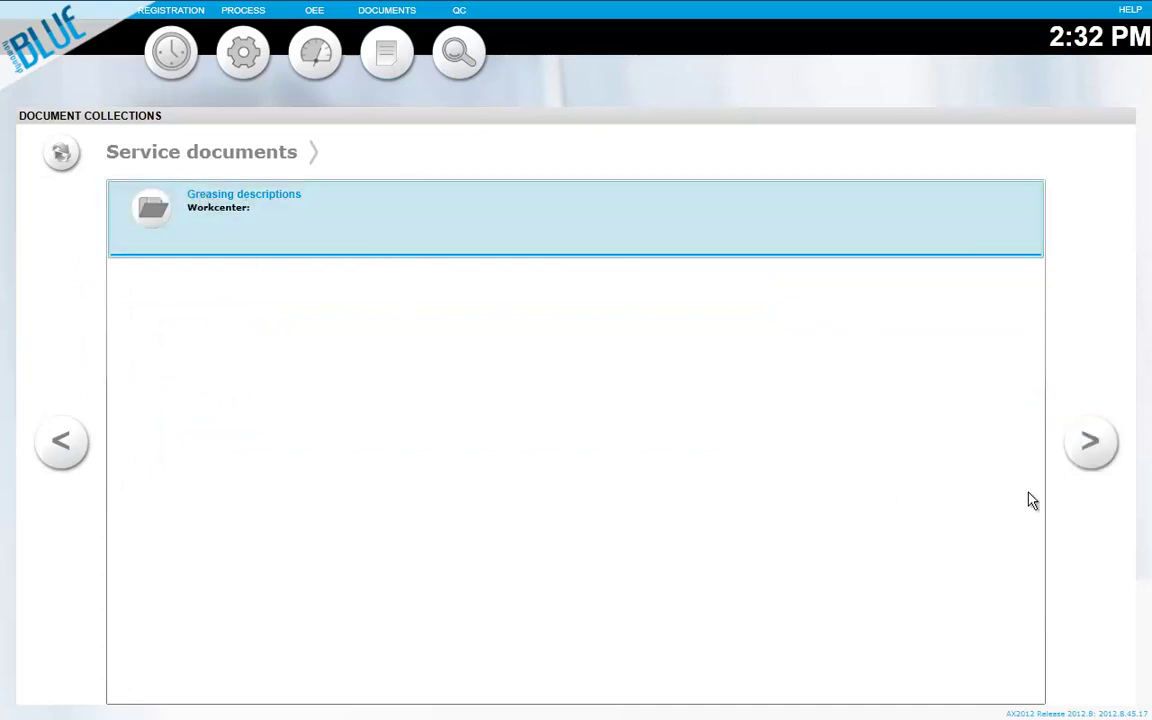
{"action": "left_click", "coordinate": [1094, 447]}
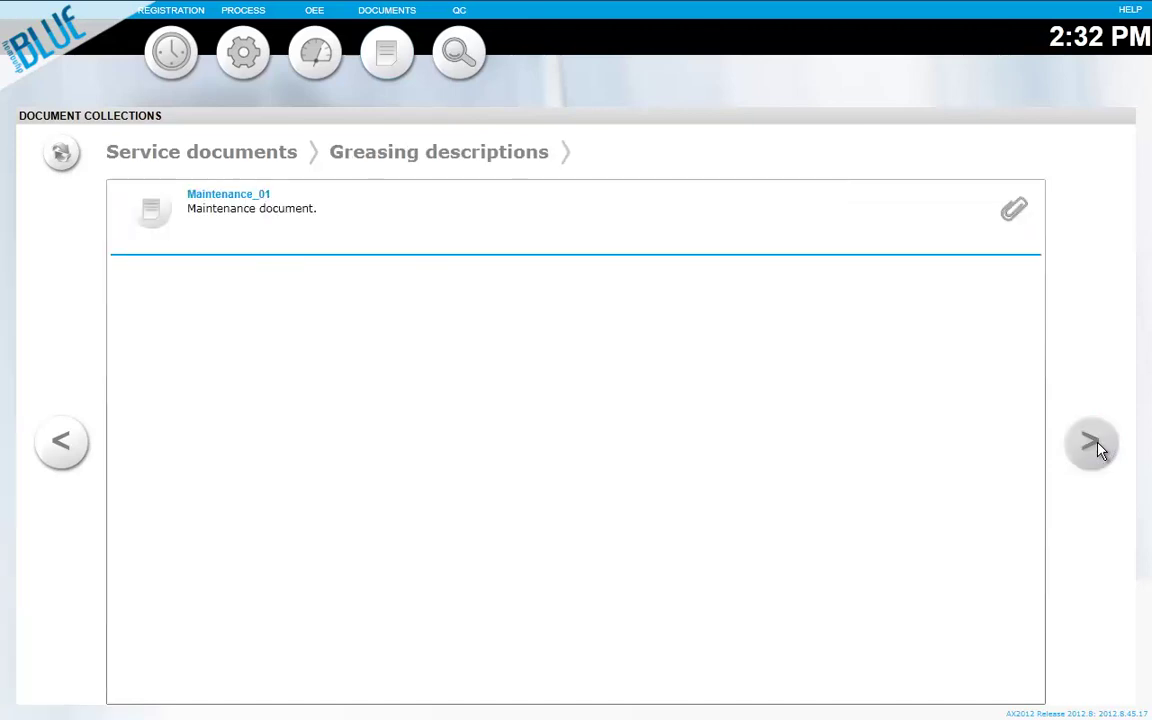
{"action": "left_click", "coordinate": [340, 220]}
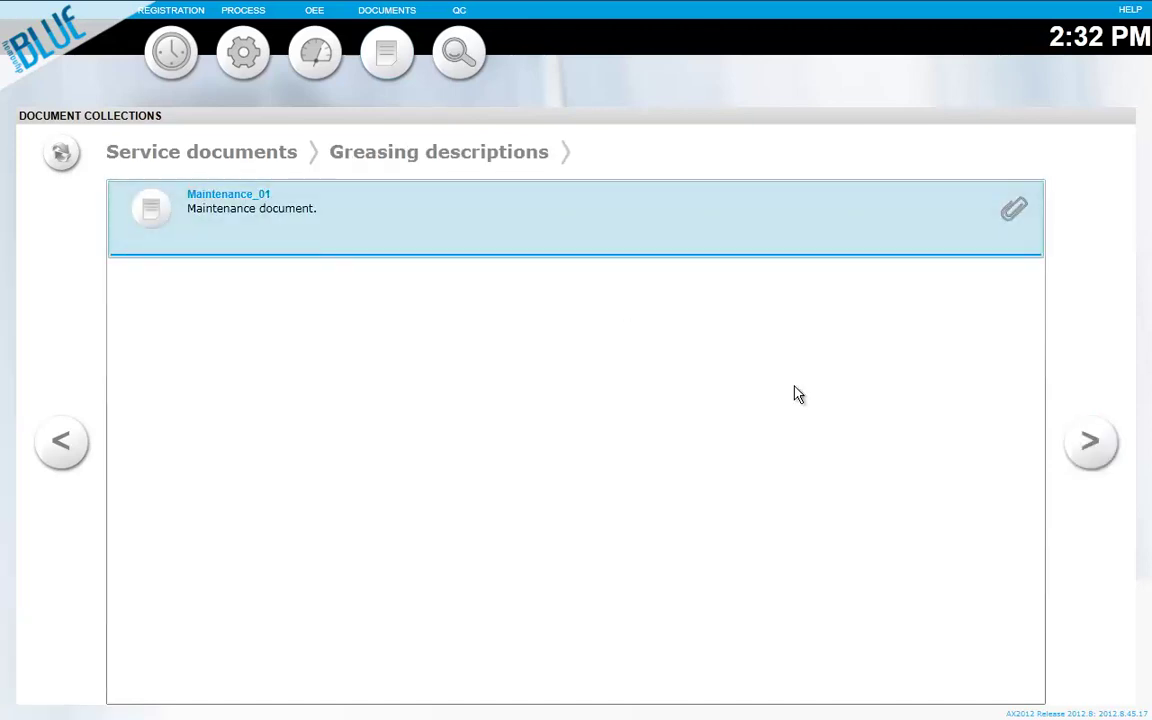
{"action": "left_click", "coordinate": [1092, 443]}
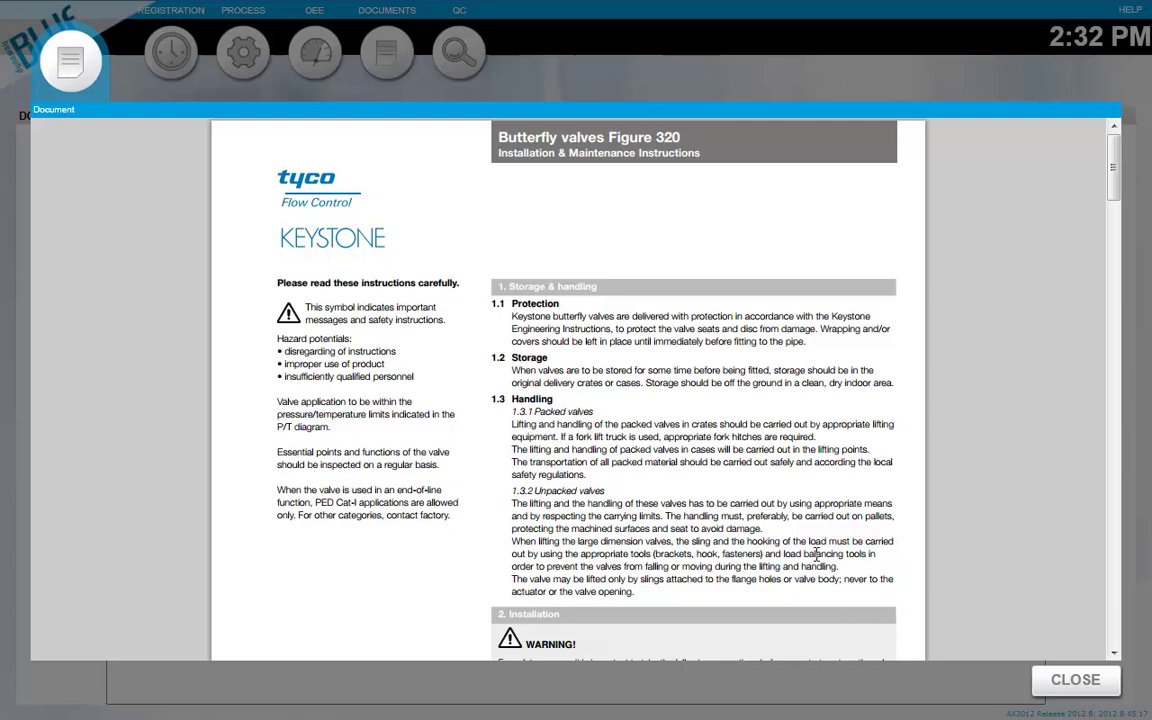
Switch to the PowerPoint slide show of Demo.pptx
{"action": "key", "text": "alt+Tab"}
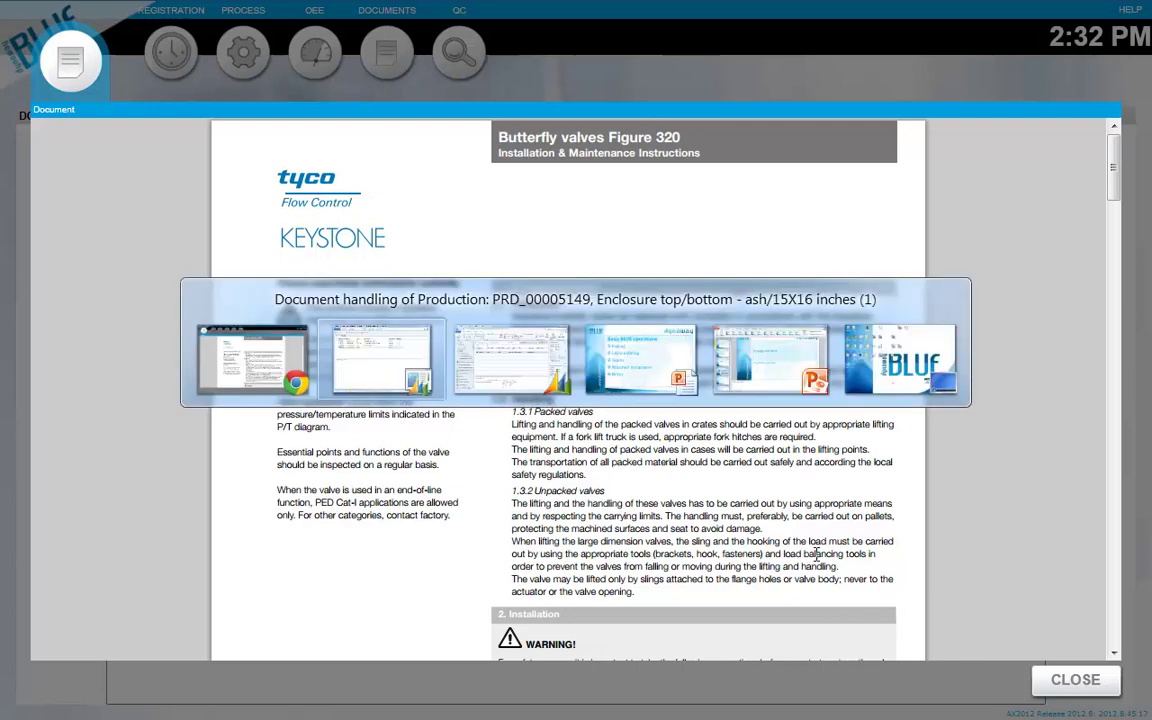
{"action": "key", "text": "alt+Tab"}
{"action": "key", "text": "alt+Tab"}
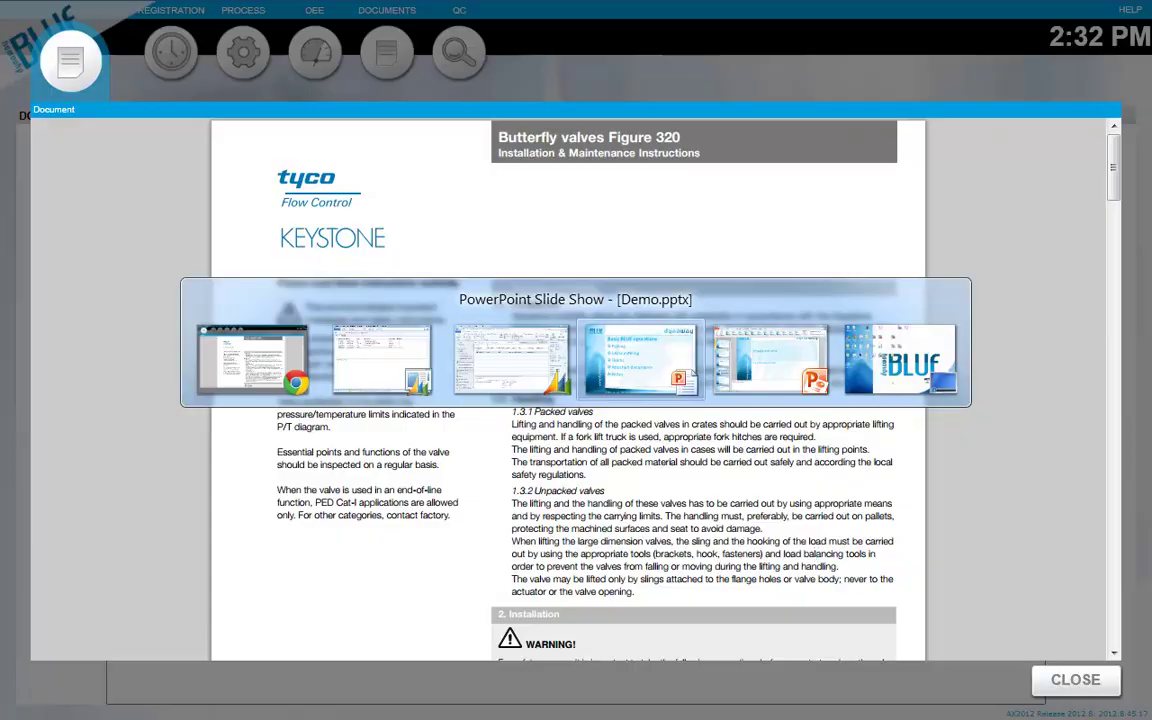